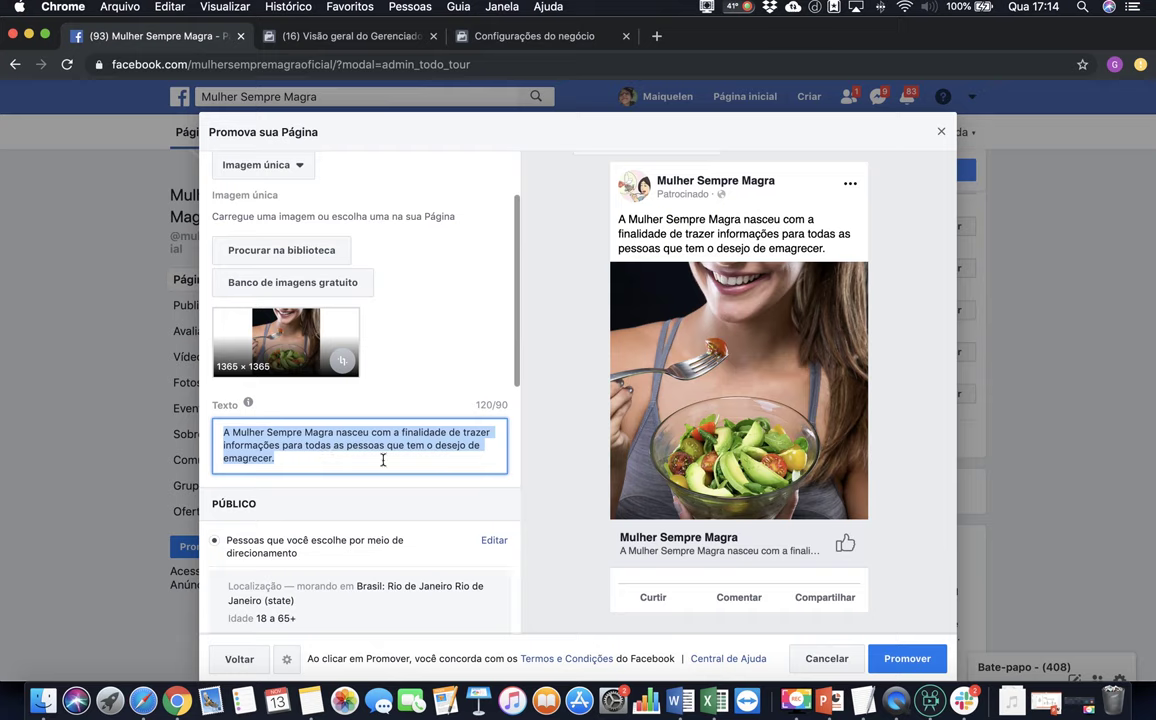
- Review the ad text and the audience targeting summary in the page promotion form
{"action": "left_click", "coordinate": [328, 455]}
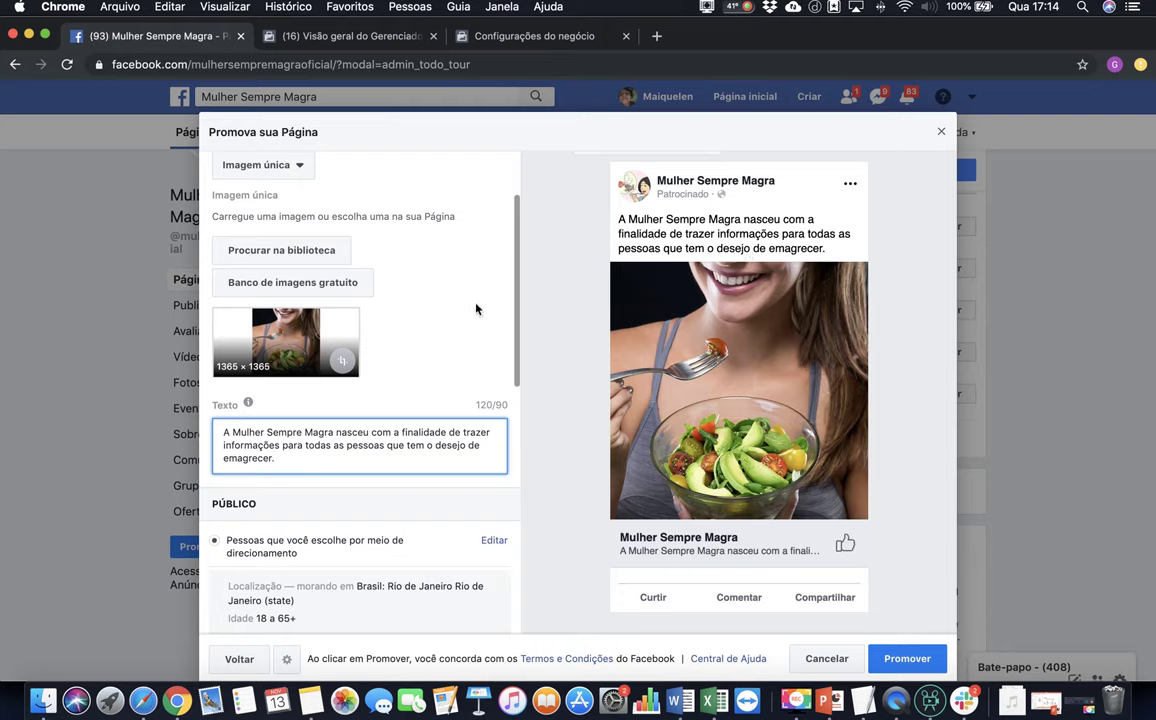
{"action": "left_click_drag", "start_coordinate": [282, 464], "coordinate": [221, 432]}
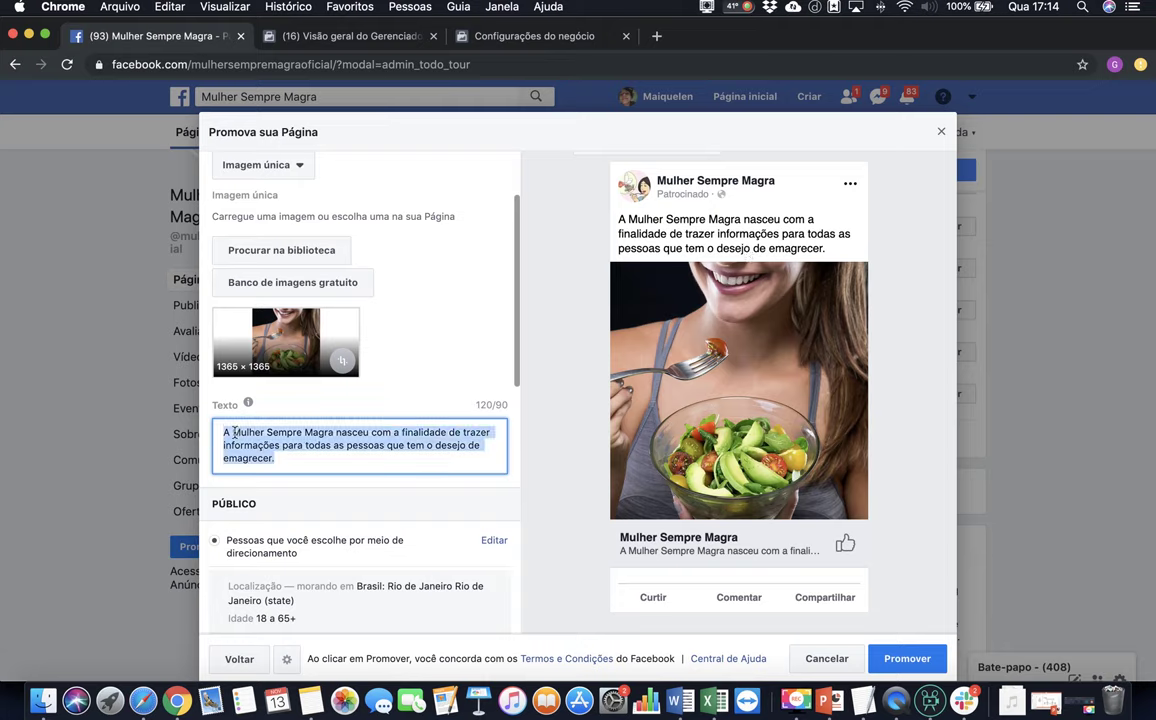
{"action": "left_click", "coordinate": [472, 331]}
{"action": "scroll", "coordinate": [472, 331], "scroll_direction": "down", "scroll_amount": 1}
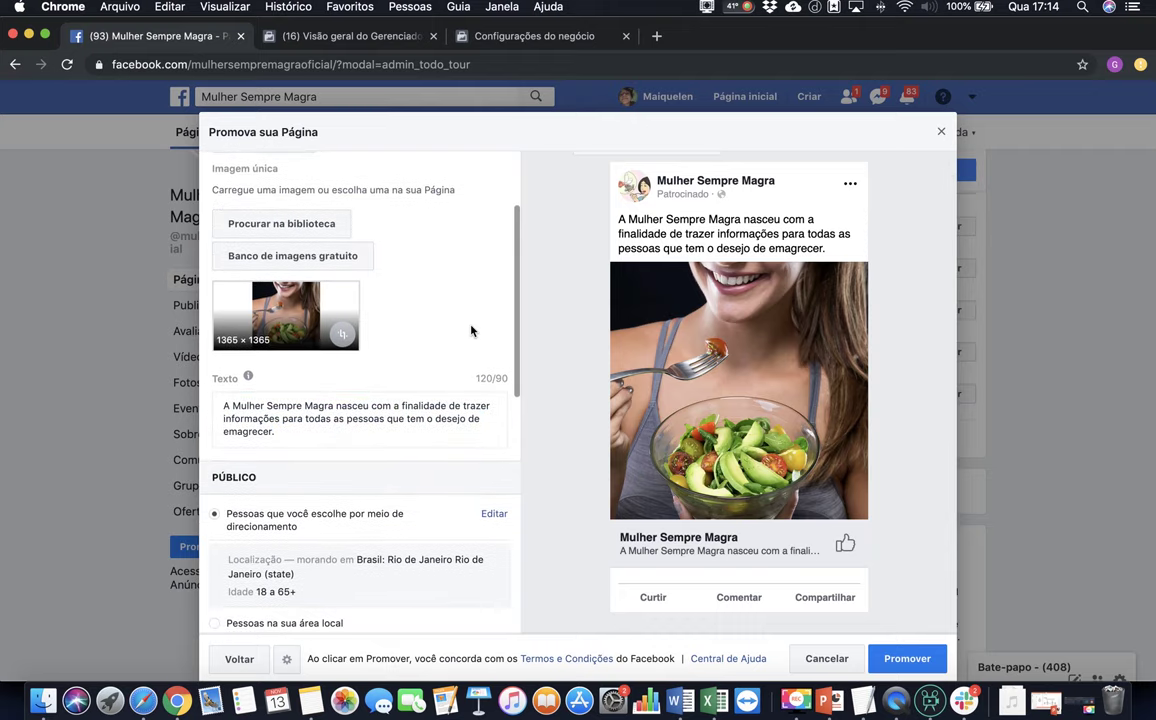
{"action": "left_click", "coordinate": [405, 437]}
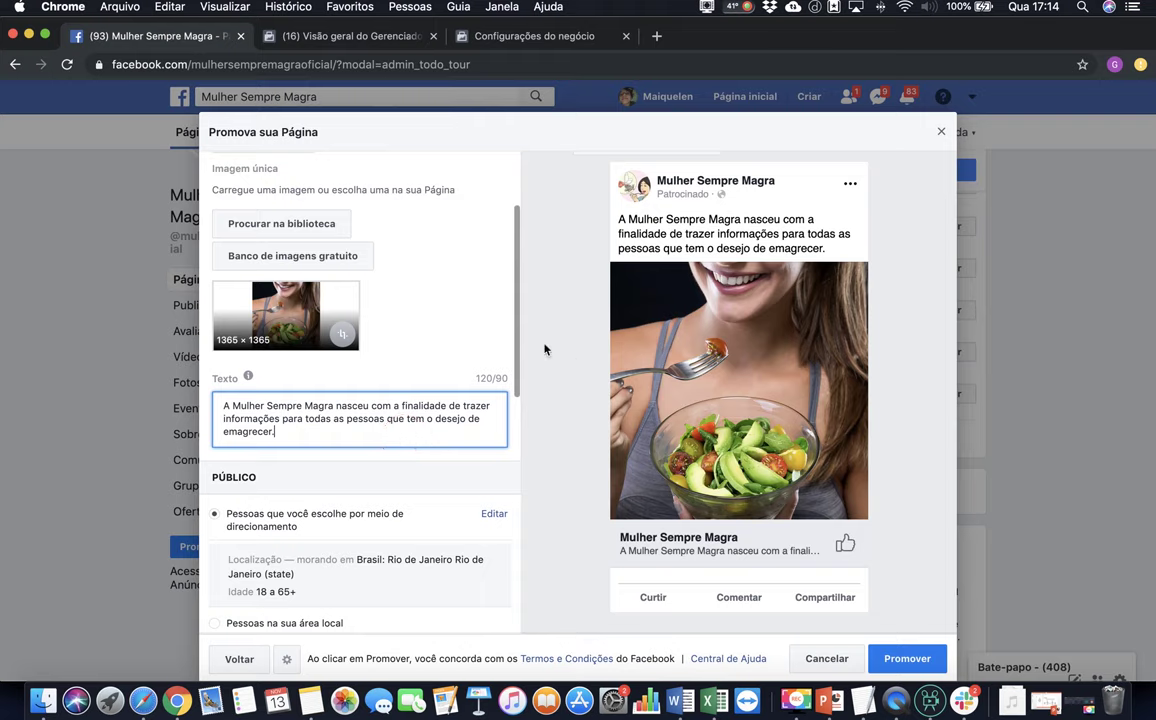
{"action": "scroll", "coordinate": [477, 346], "scroll_direction": "down", "scroll_amount": 1}
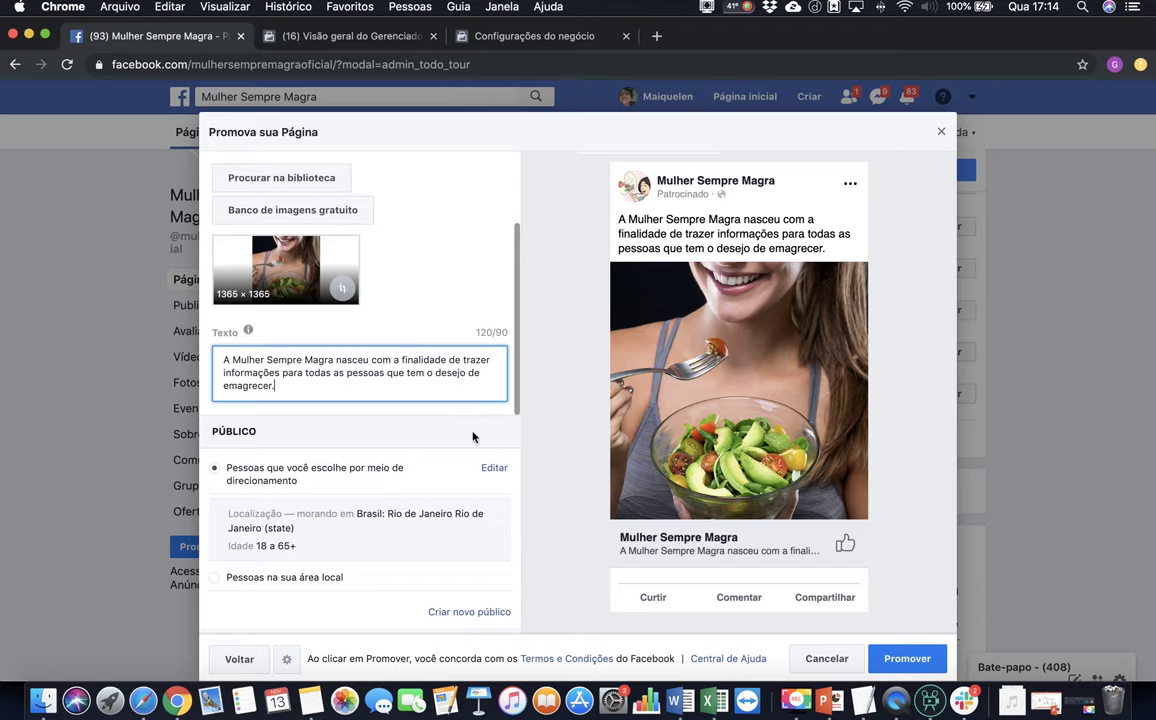
{"action": "scroll", "coordinate": [473, 437], "scroll_direction": "down", "scroll_amount": 1}
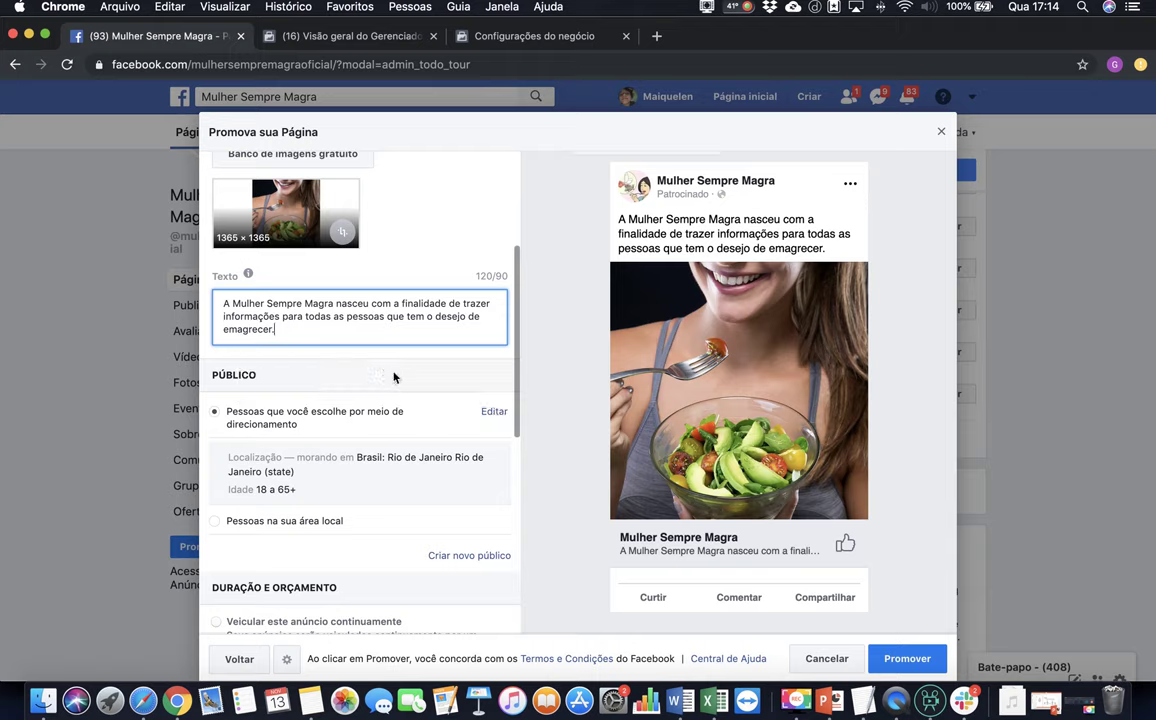
{"action": "scroll", "coordinate": [497, 417], "scroll_direction": "down", "scroll_amount": 1}
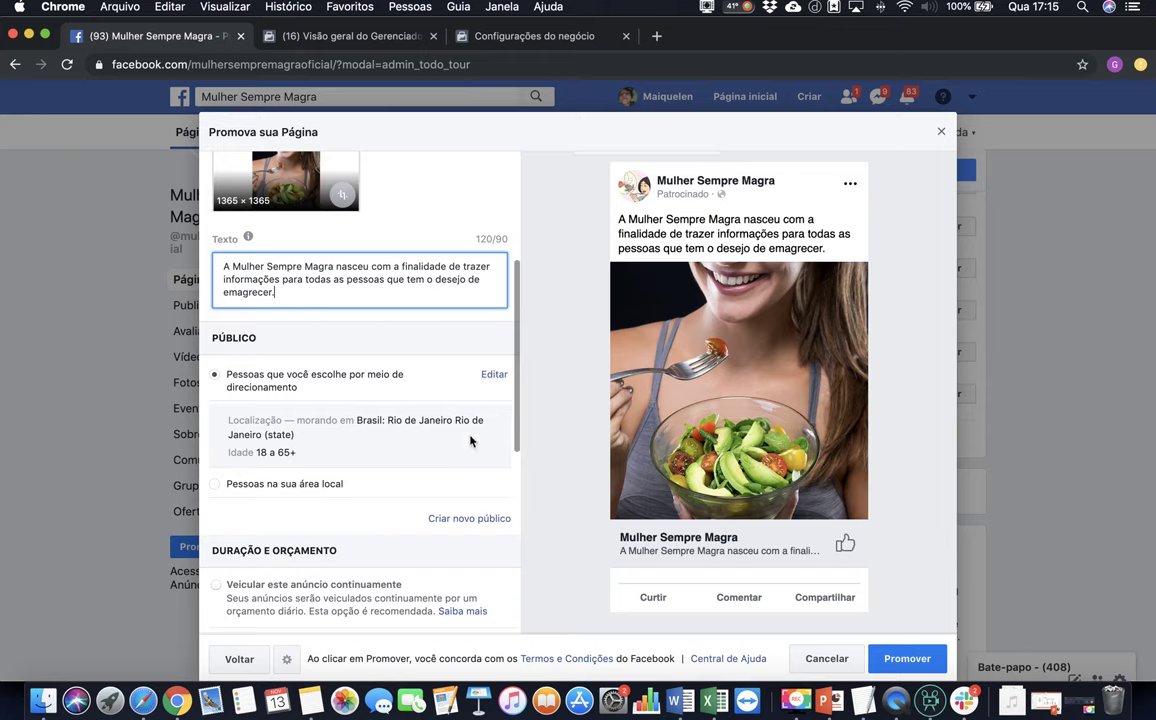
- Edit the targeted audience, replacing the Rio de Janeiro location with Brasil
{"action": "left_click", "coordinate": [497, 377]}
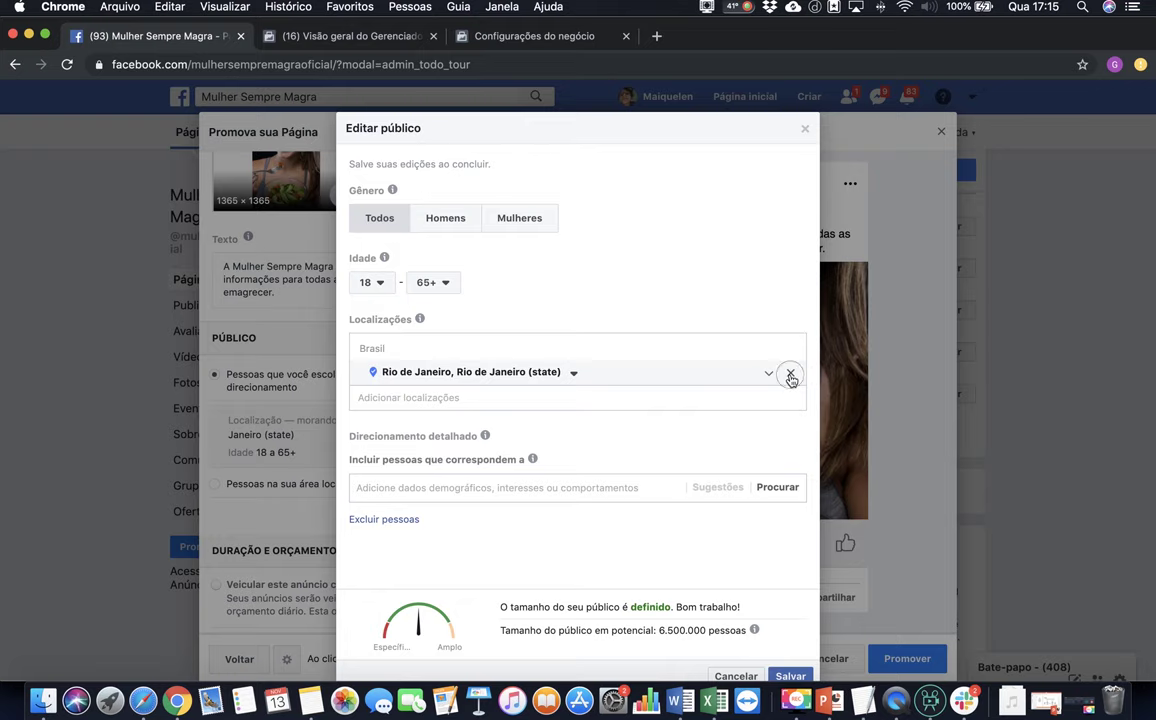
{"action": "left_click", "coordinate": [790, 375]}
{"action": "left_click", "coordinate": [524, 402]}
{"action": "type", "text": "brasil"}
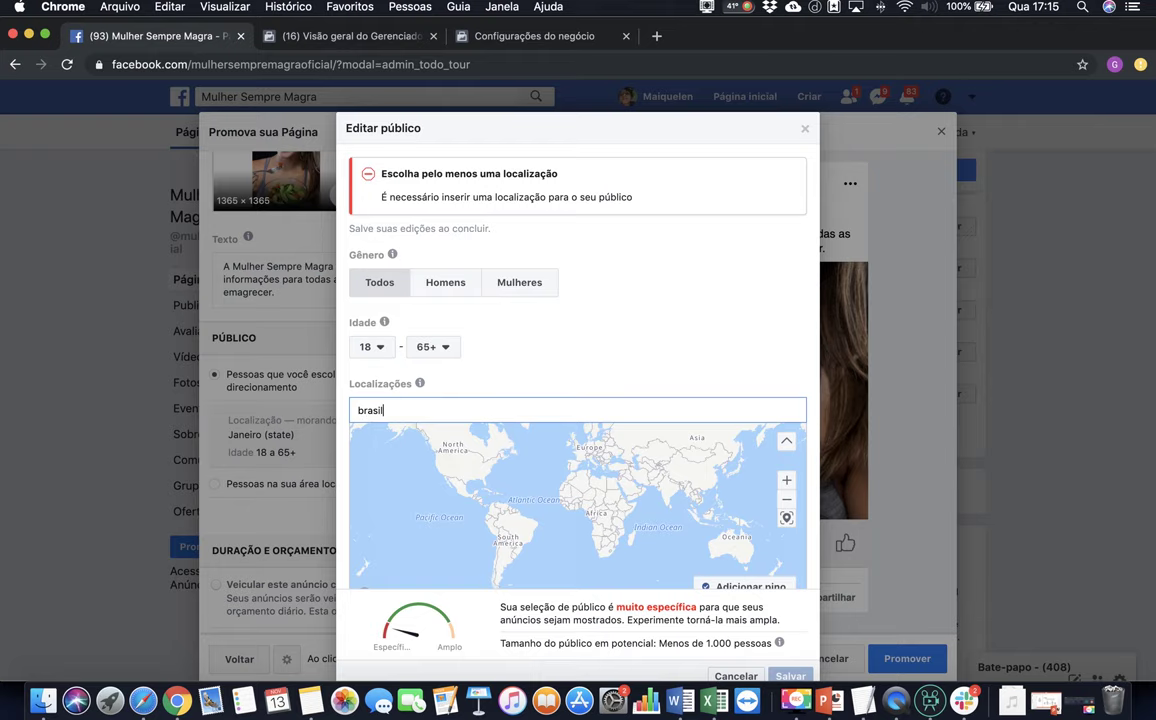
{"action": "left_click", "coordinate": [421, 437]}
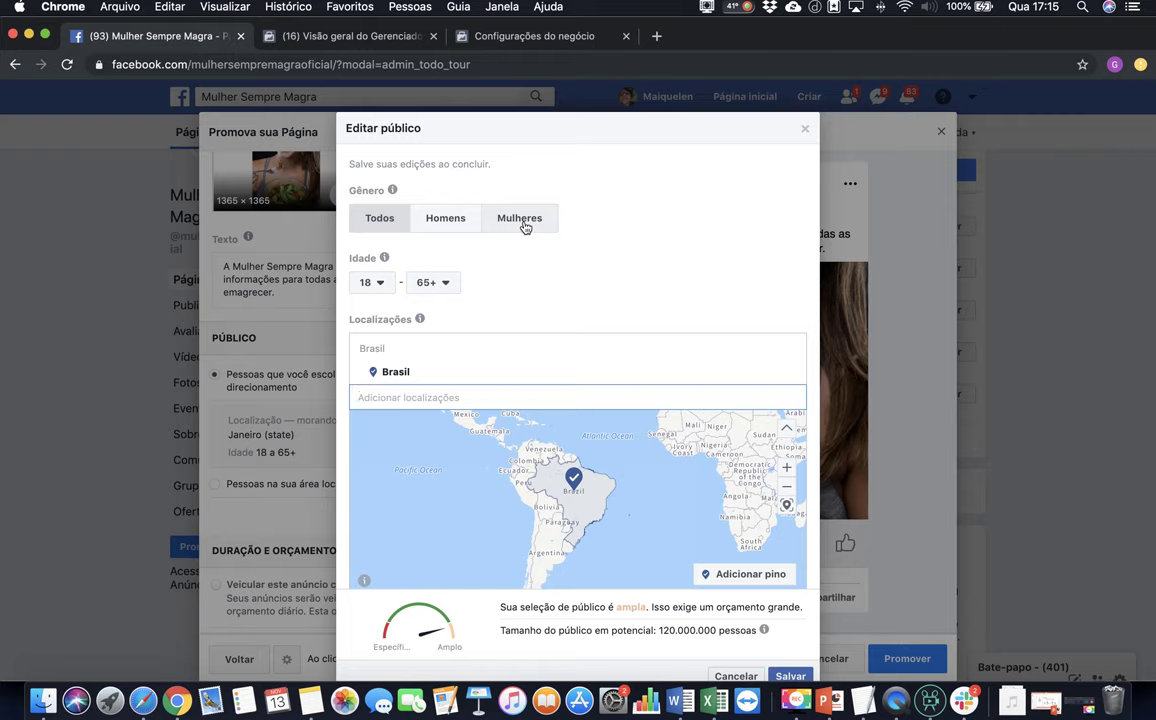
- Restrict the audience to Mulheres and set the minimum age to 30
{"action": "left_click", "coordinate": [524, 226]}
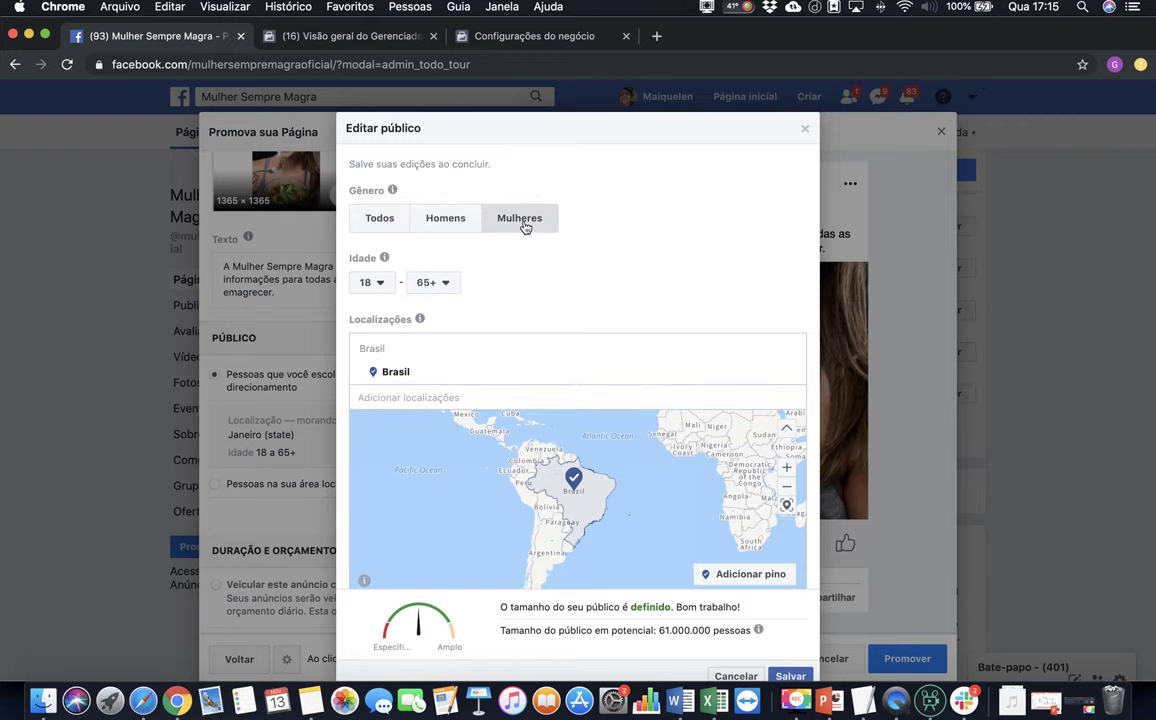
{"action": "left_click", "coordinate": [369, 283]}
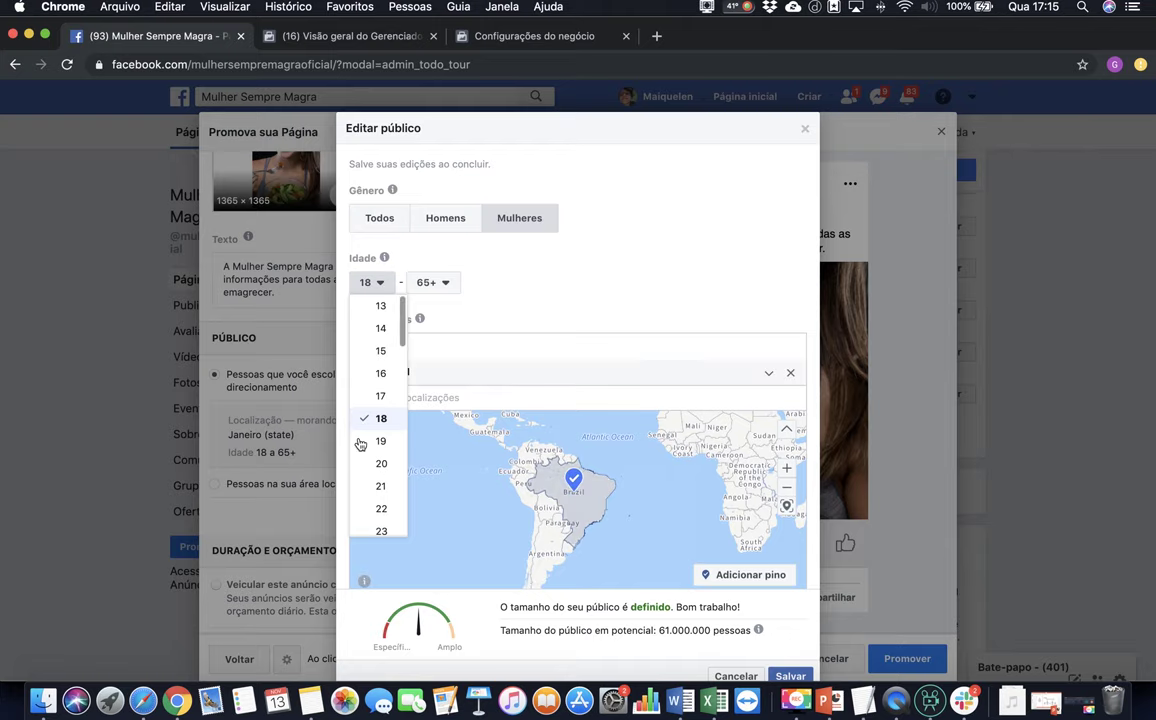
{"action": "scroll", "coordinate": [373, 446], "scroll_direction": "down", "scroll_amount": 3}
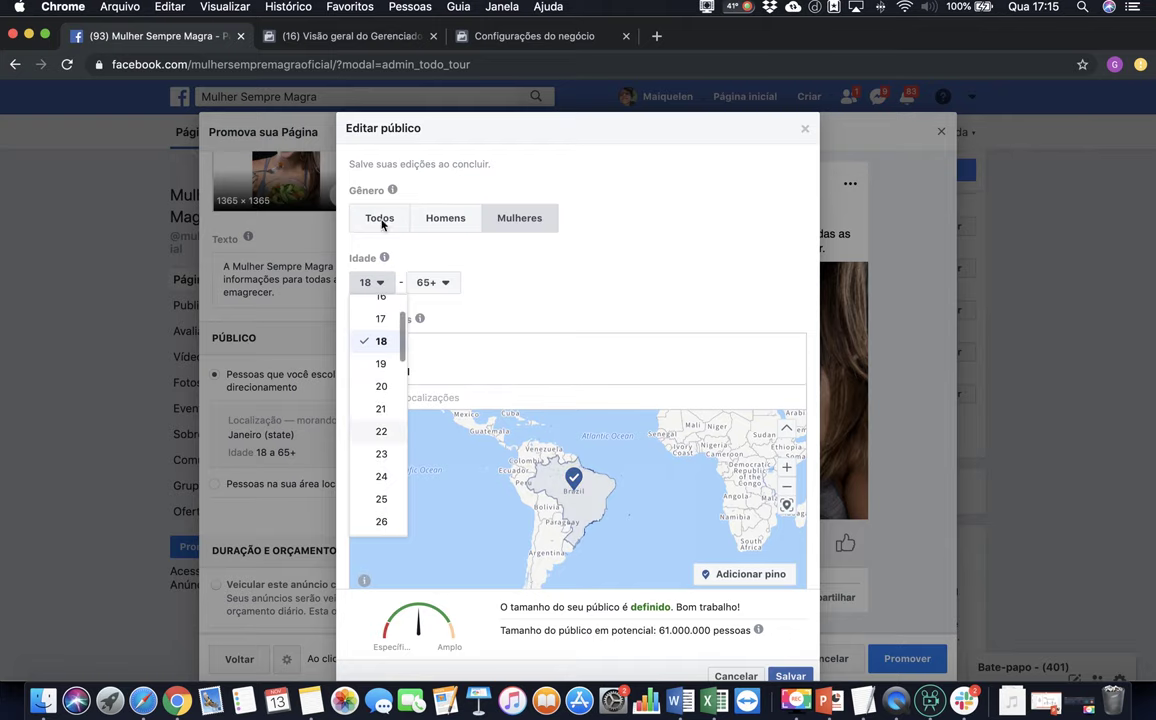
{"action": "scroll", "coordinate": [381, 453], "scroll_direction": "down", "scroll_amount": 3}
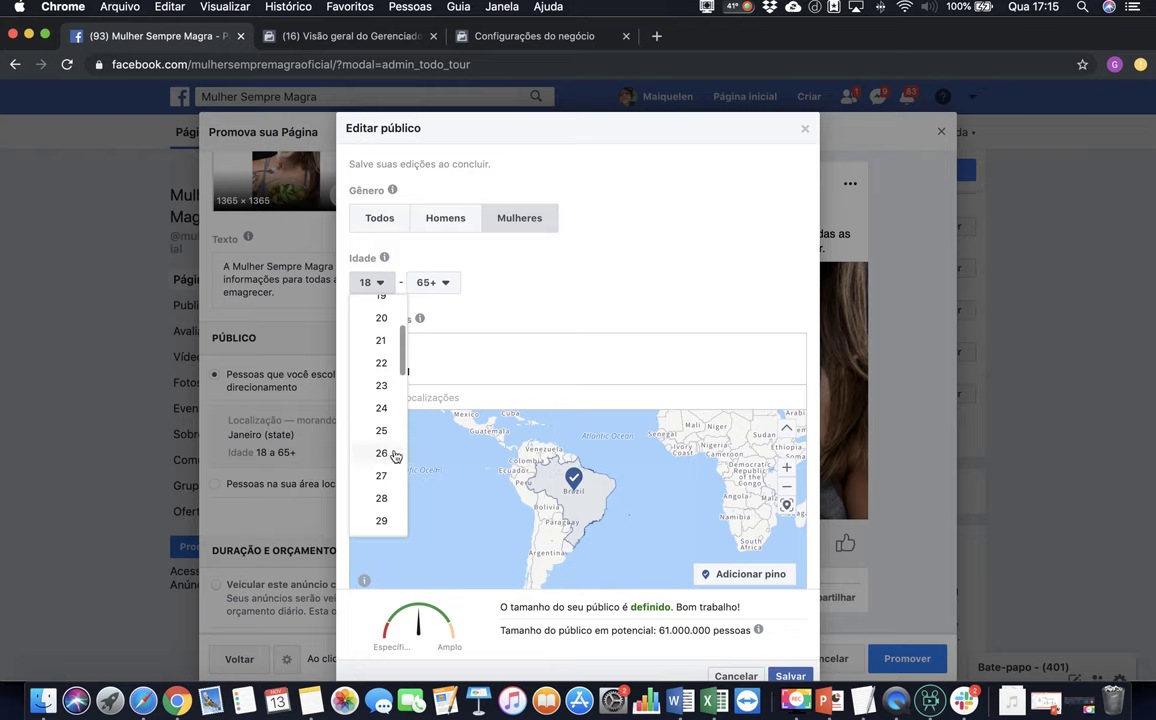
{"action": "scroll", "coordinate": [395, 456], "scroll_direction": "down", "scroll_amount": 1}
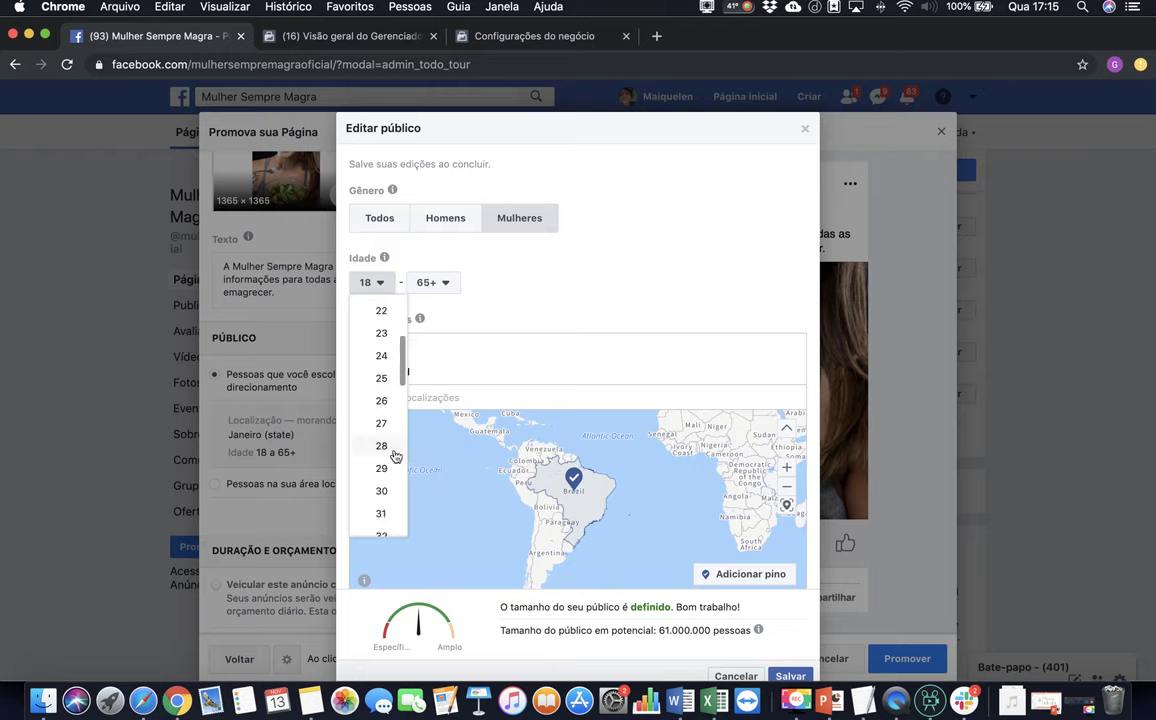
{"action": "scroll", "coordinate": [395, 456], "scroll_direction": "down", "scroll_amount": 1}
{"action": "scroll", "coordinate": [395, 456], "scroll_direction": "down", "scroll_amount": 2}
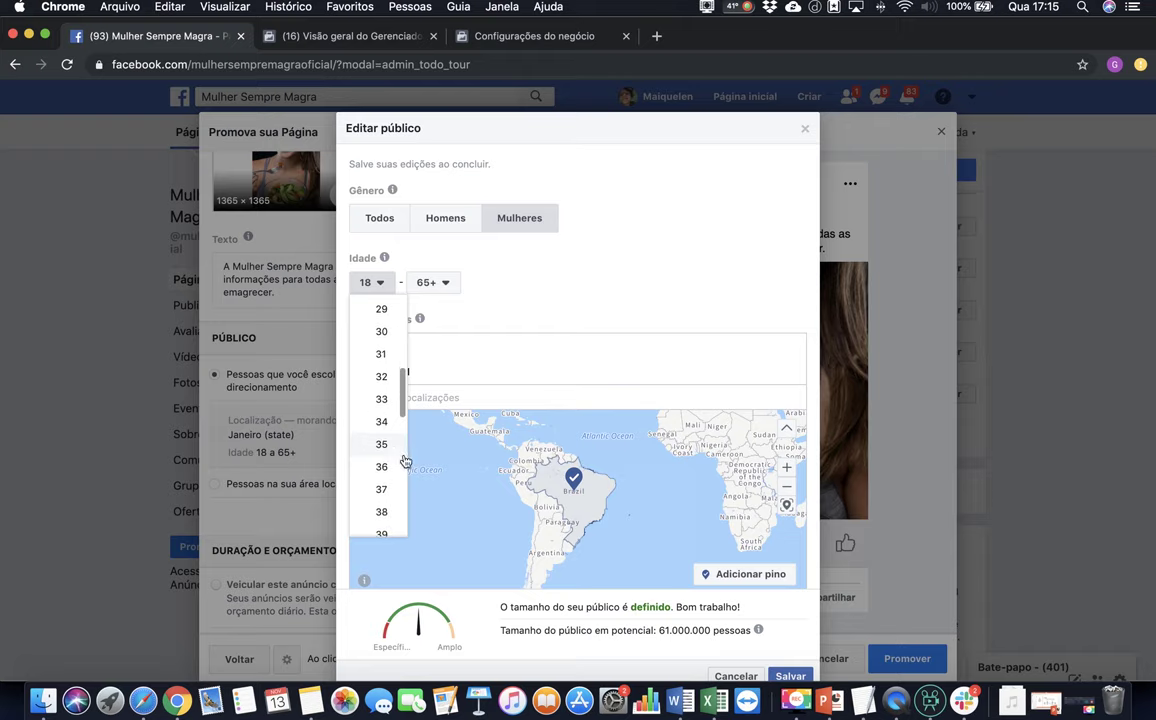
{"action": "scroll", "coordinate": [368, 470], "scroll_direction": "down", "scroll_amount": 1}
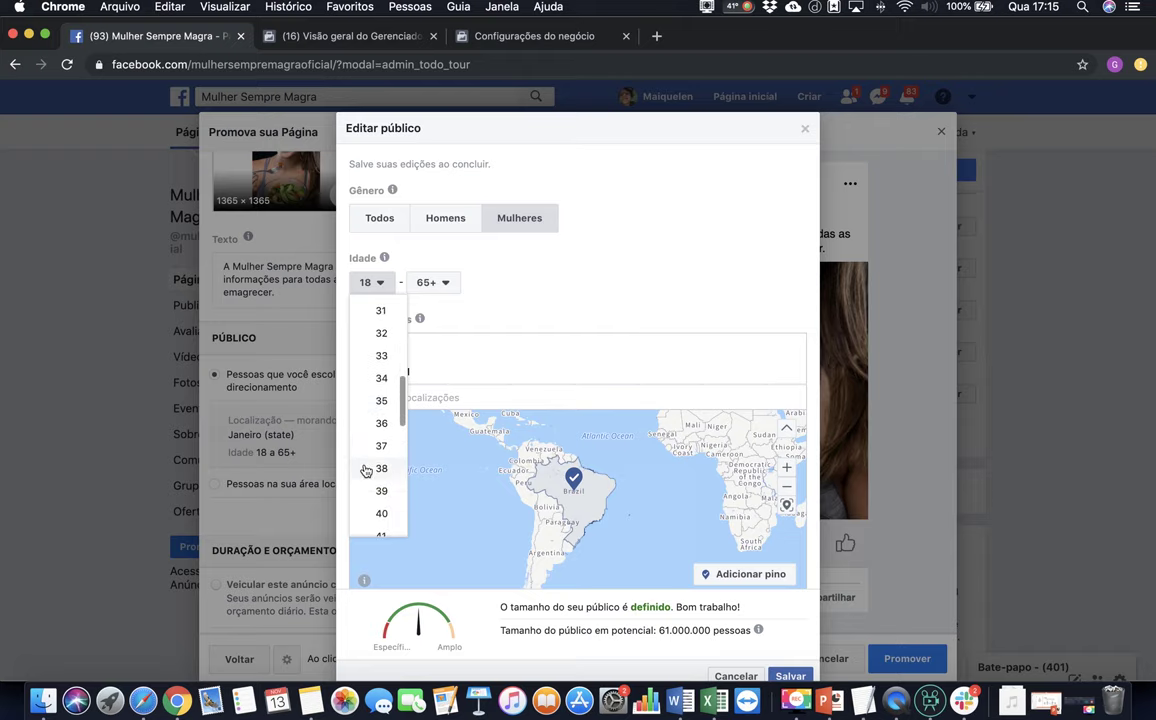
{"action": "scroll", "coordinate": [382, 424], "scroll_direction": "down", "scroll_amount": 2}
{"action": "scroll", "coordinate": [382, 424], "scroll_direction": "up", "scroll_amount": 3}
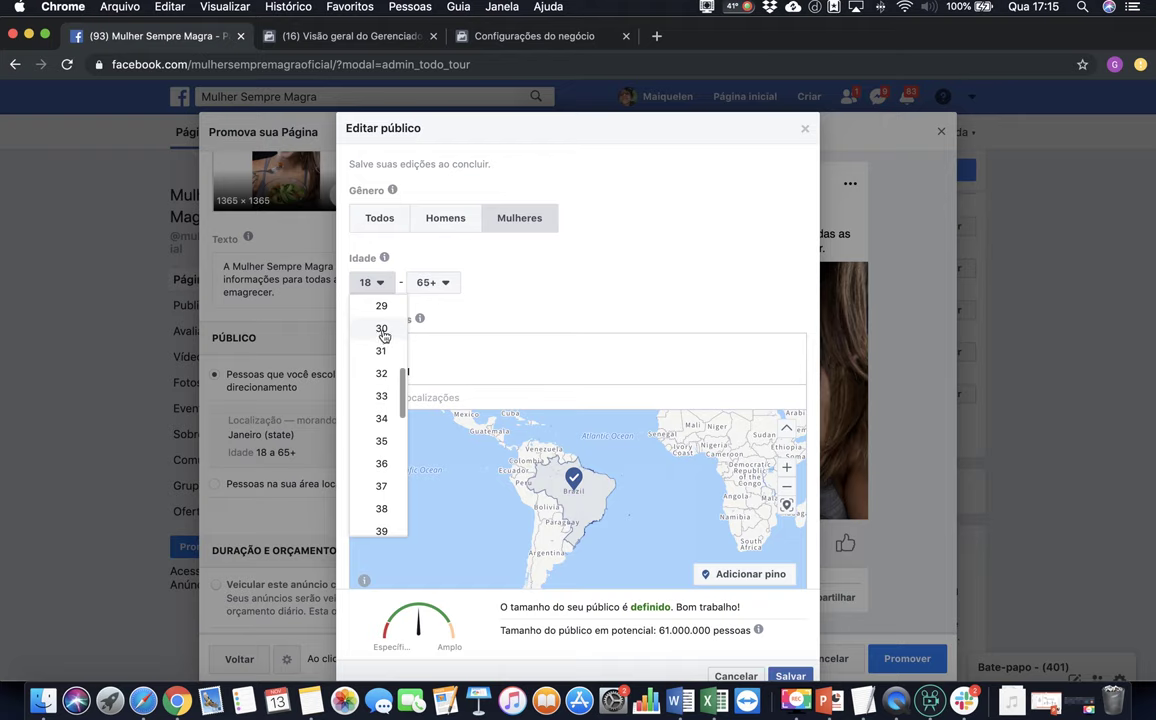
{"action": "left_click", "coordinate": [382, 330]}
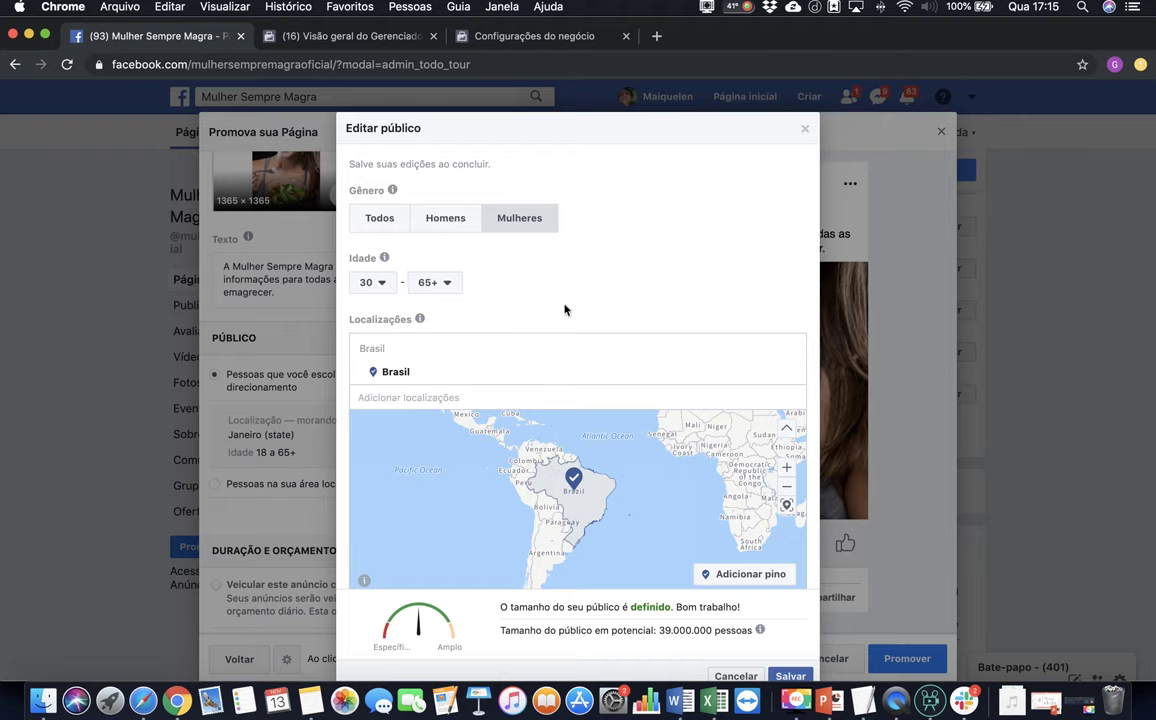
- Check the detailed targeting options without adding any and save the audience edits
{"action": "scroll", "coordinate": [650, 313], "scroll_direction": "down", "scroll_amount": 1}
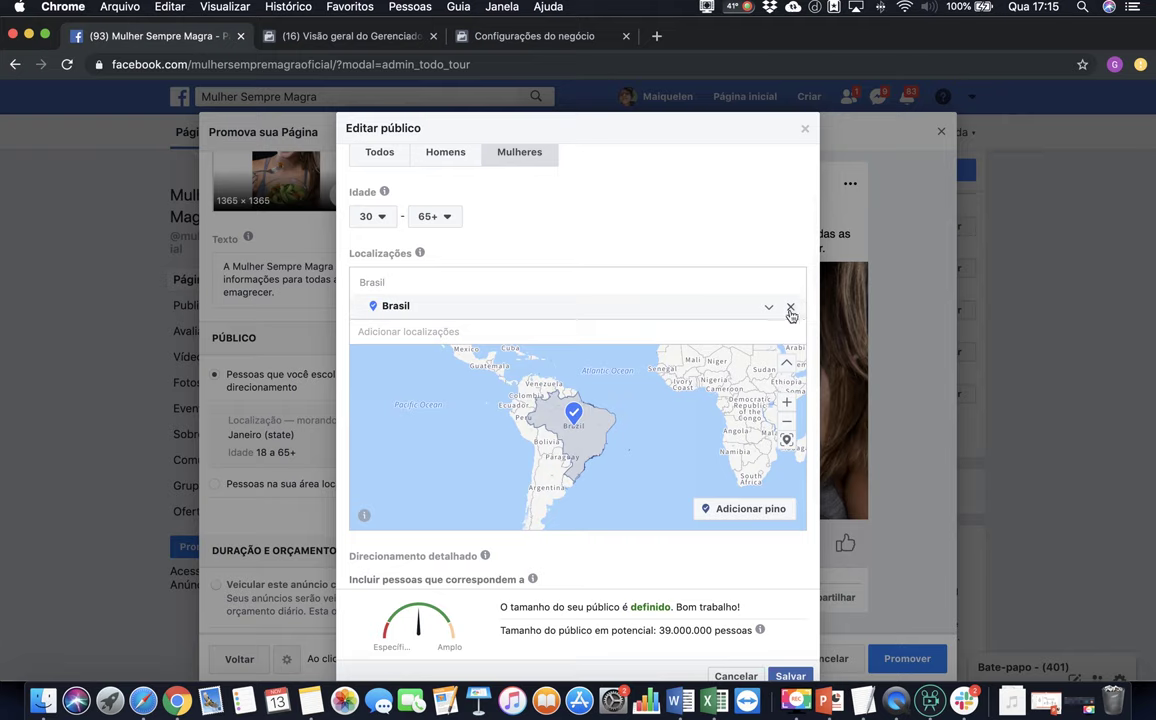
{"action": "scroll", "coordinate": [650, 370], "scroll_direction": "down", "scroll_amount": 2}
{"action": "scroll", "coordinate": [515, 424], "scroll_direction": "down", "scroll_amount": 1}
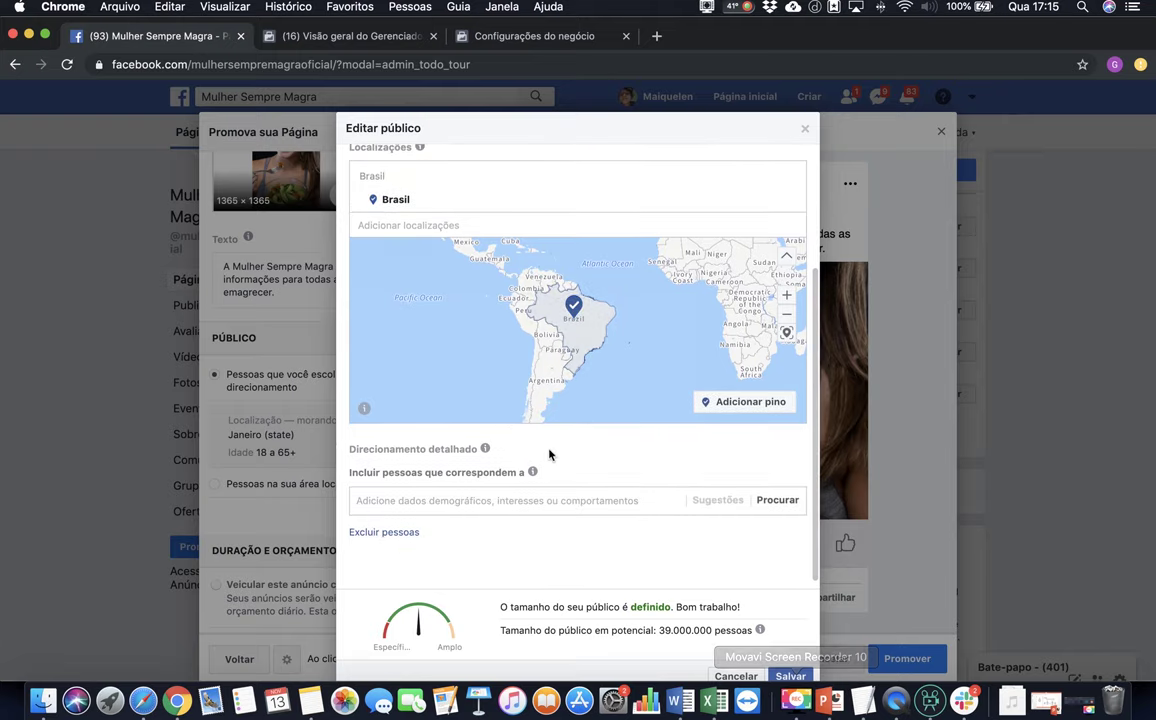
{"action": "left_click", "coordinate": [790, 677]}
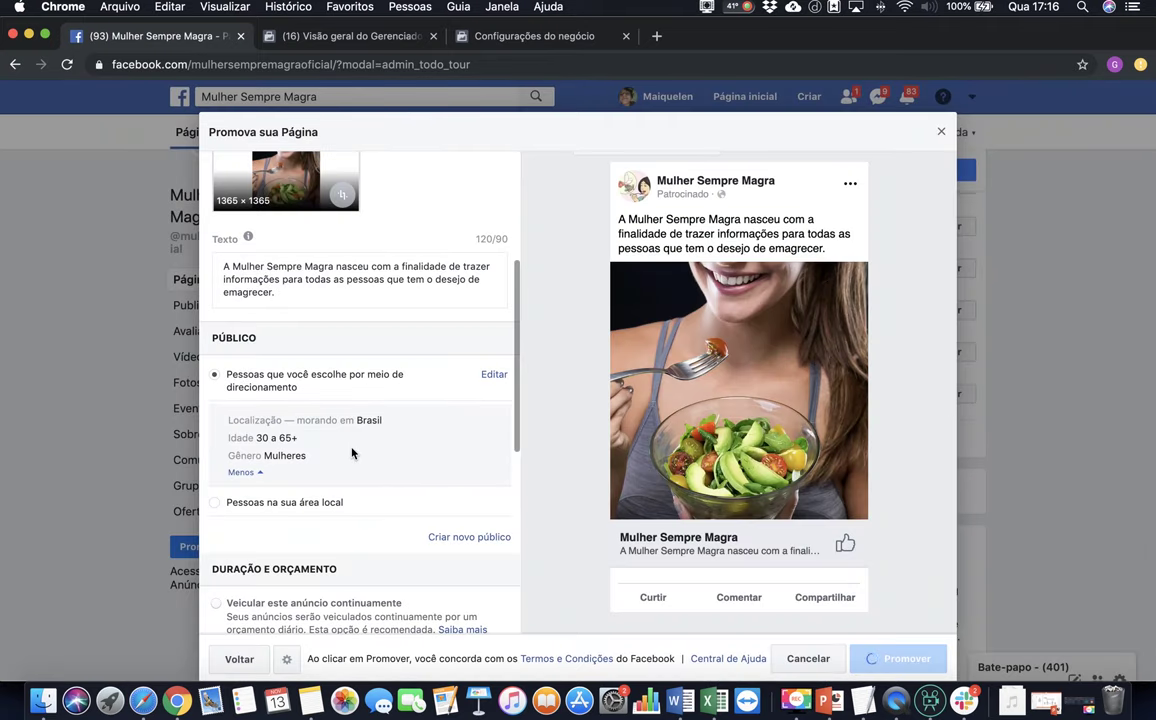
- Review the duration and daily budget, and set the payment account to CA01
{"action": "scroll", "coordinate": [351, 453], "scroll_direction": "down", "scroll_amount": 3}
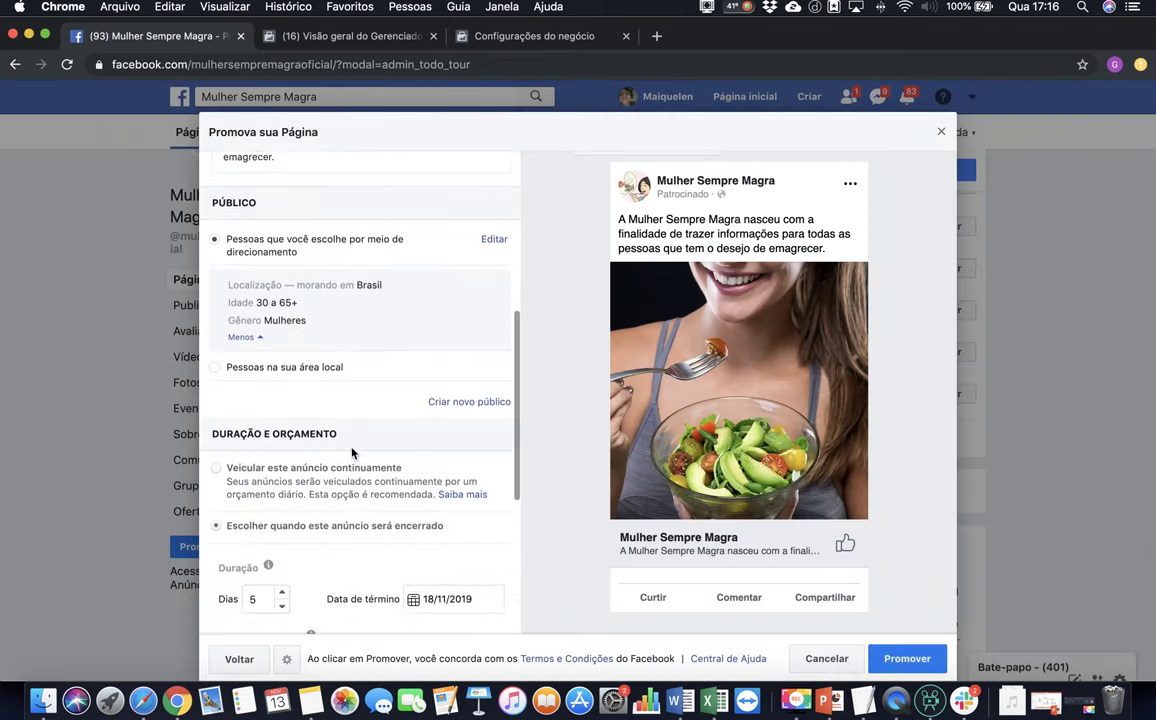
{"action": "scroll", "coordinate": [440, 450], "scroll_direction": "up", "scroll_amount": 1}
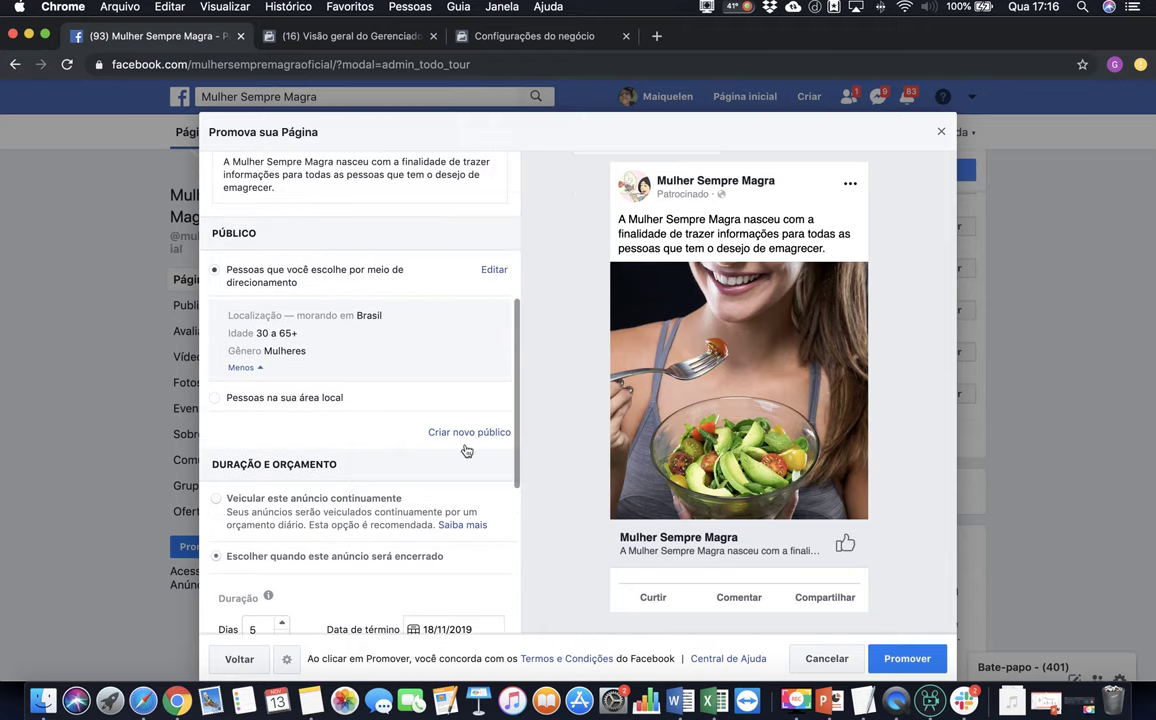
{"action": "scroll", "coordinate": [408, 467], "scroll_direction": "down", "scroll_amount": 3}
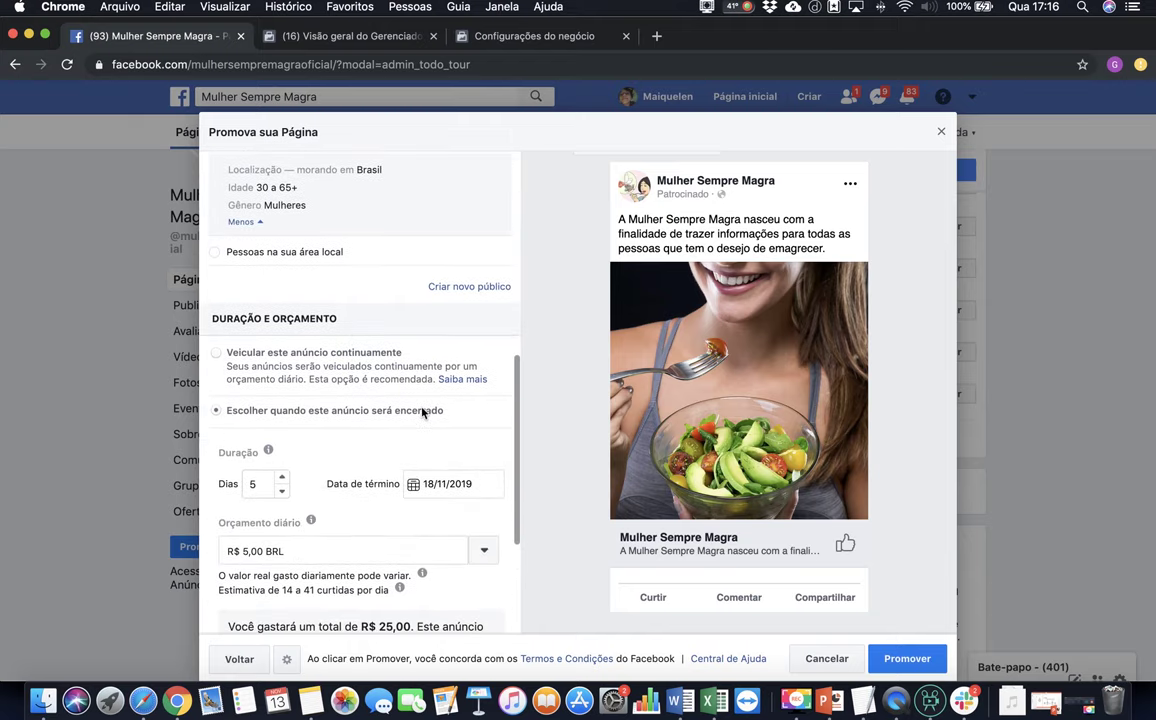
{"action": "scroll", "coordinate": [322, 455], "scroll_direction": "down", "scroll_amount": 5}
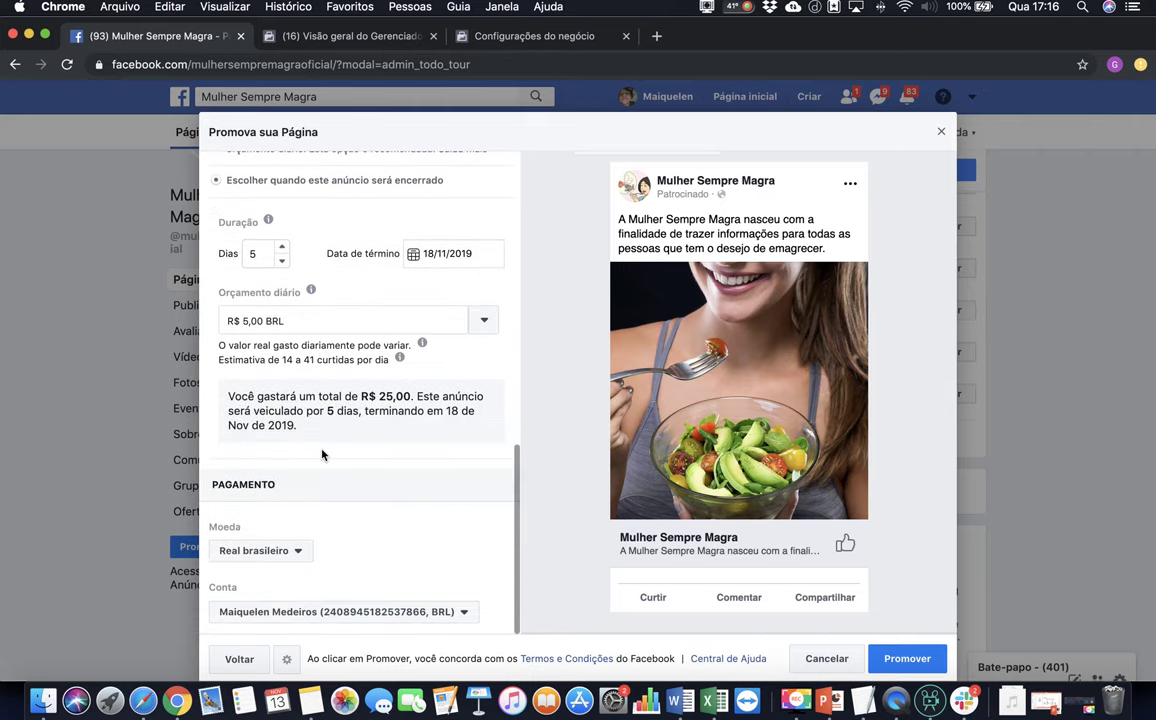
{"action": "left_click", "coordinate": [403, 615]}
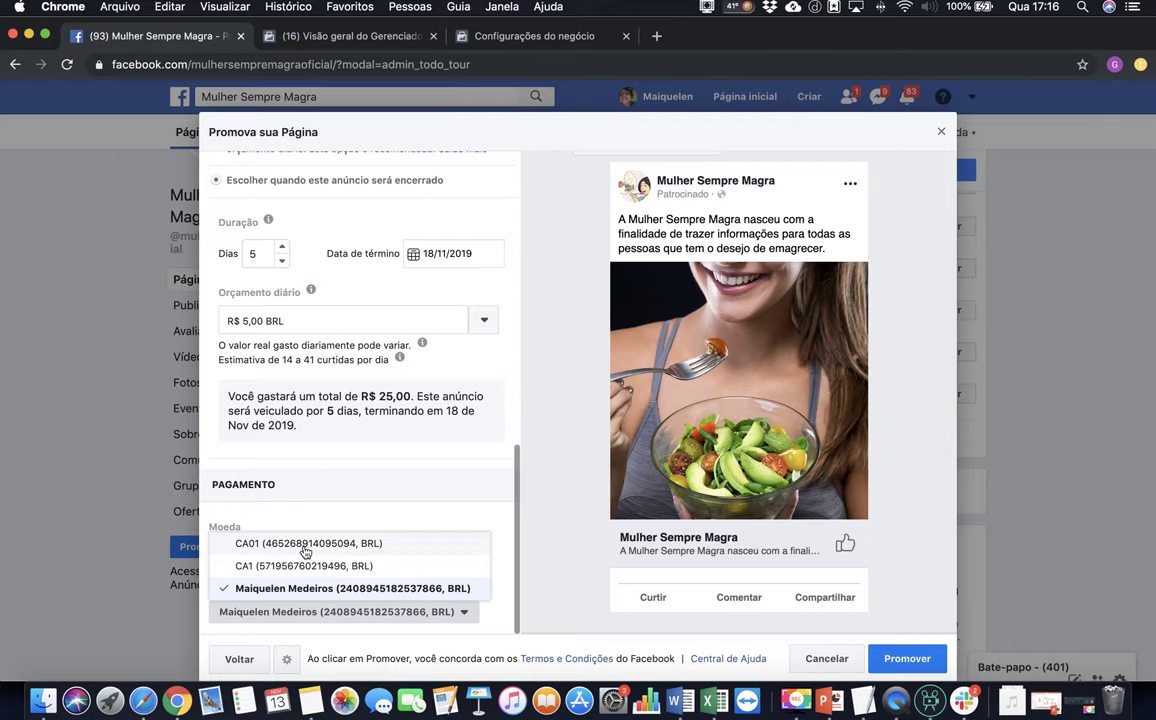
{"action": "left_click", "coordinate": [316, 540]}
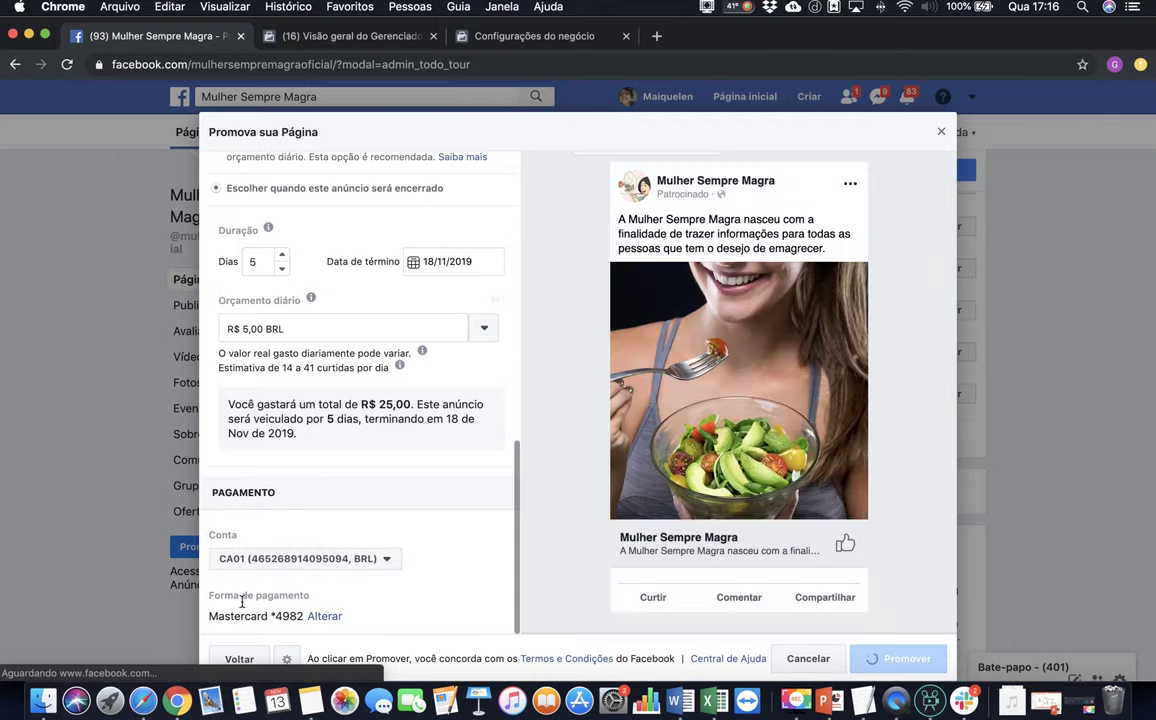
- Examine the payment method and available accounts, and recheck the promotion's audience, duration and budget settings
{"action": "left_click_drag", "start_coordinate": [209, 599], "coordinate": [290, 632]}
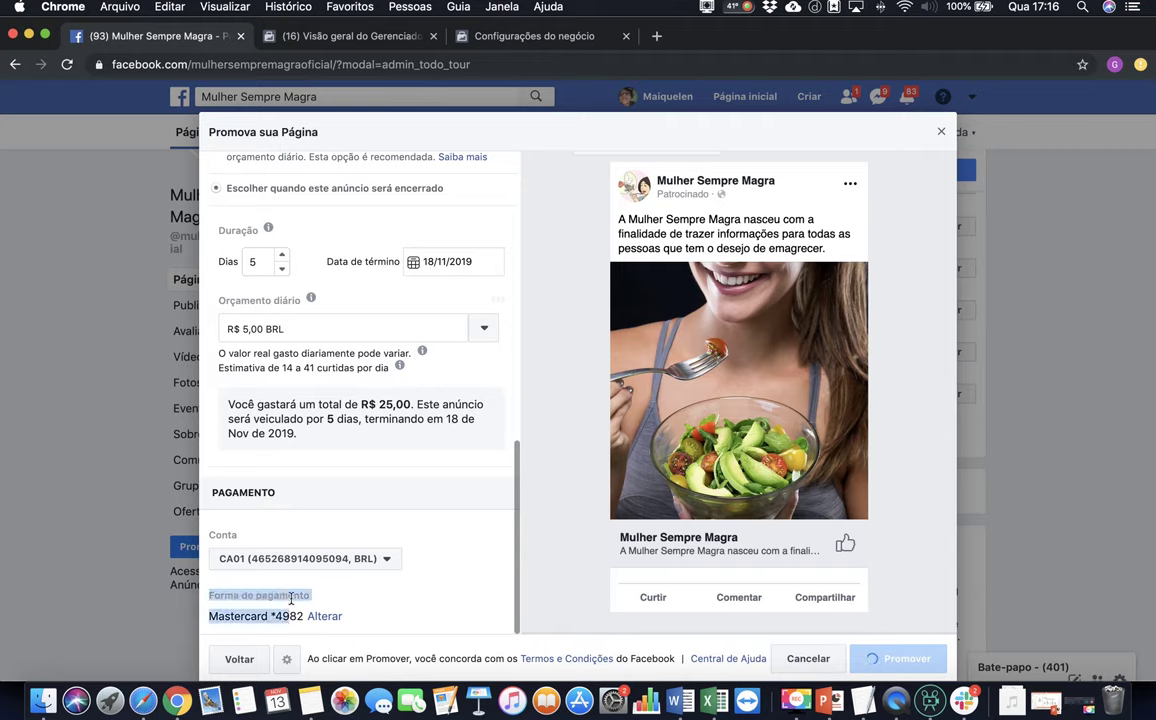
{"action": "left_click", "coordinate": [291, 595]}
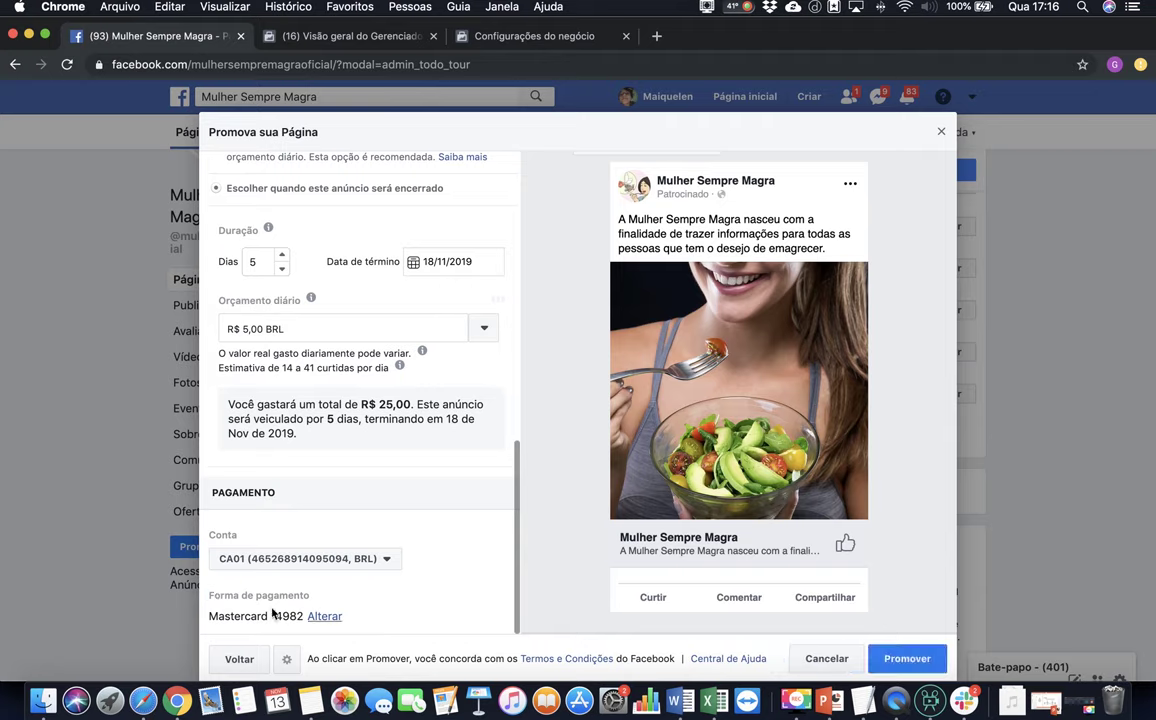
{"action": "left_click", "coordinate": [297, 563]}
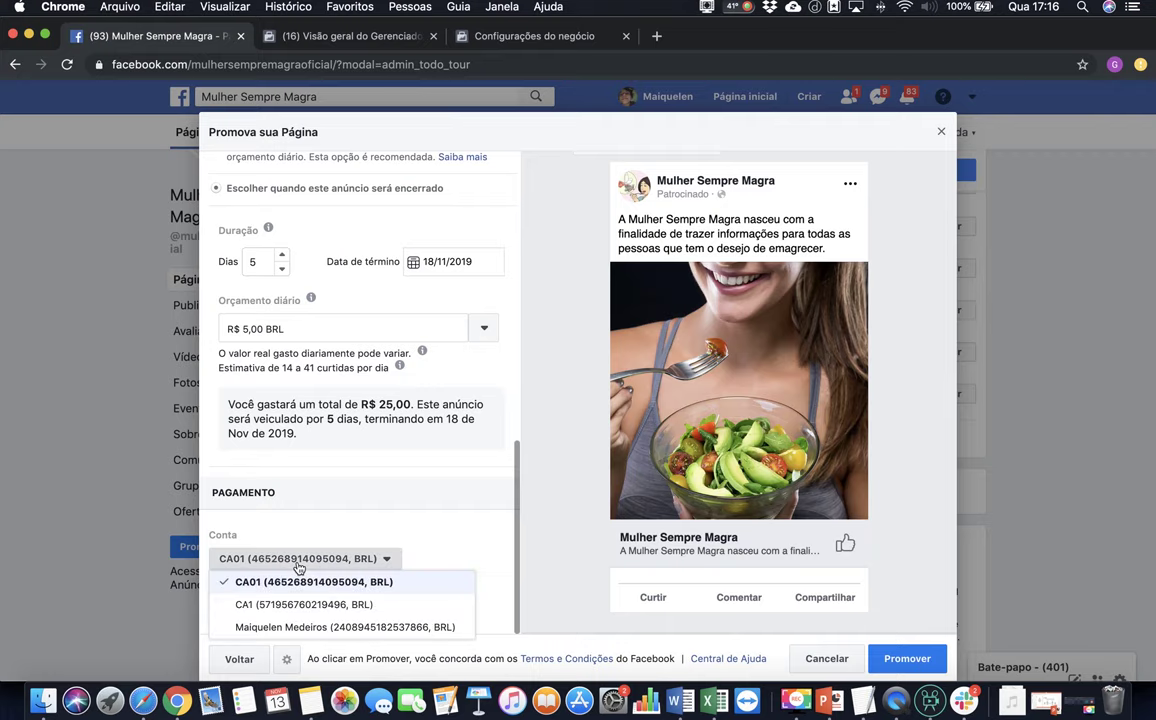
{"action": "left_click", "coordinate": [450, 505]}
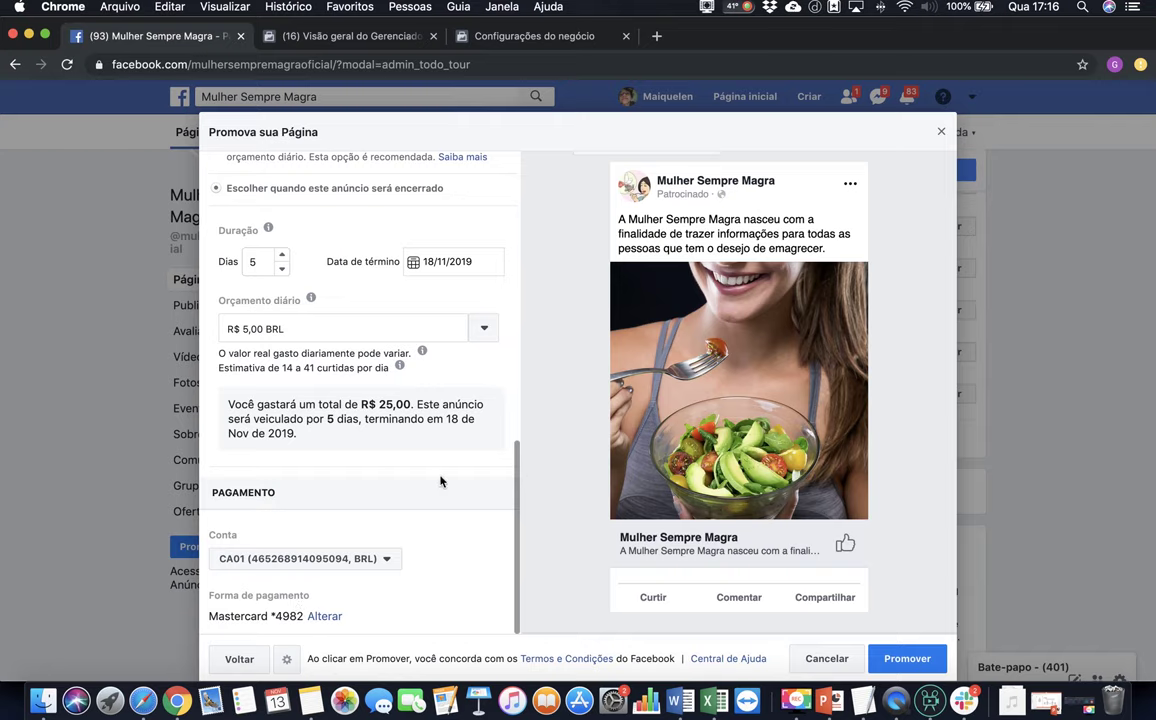
{"action": "scroll", "coordinate": [387, 489], "scroll_direction": "up", "scroll_amount": 4}
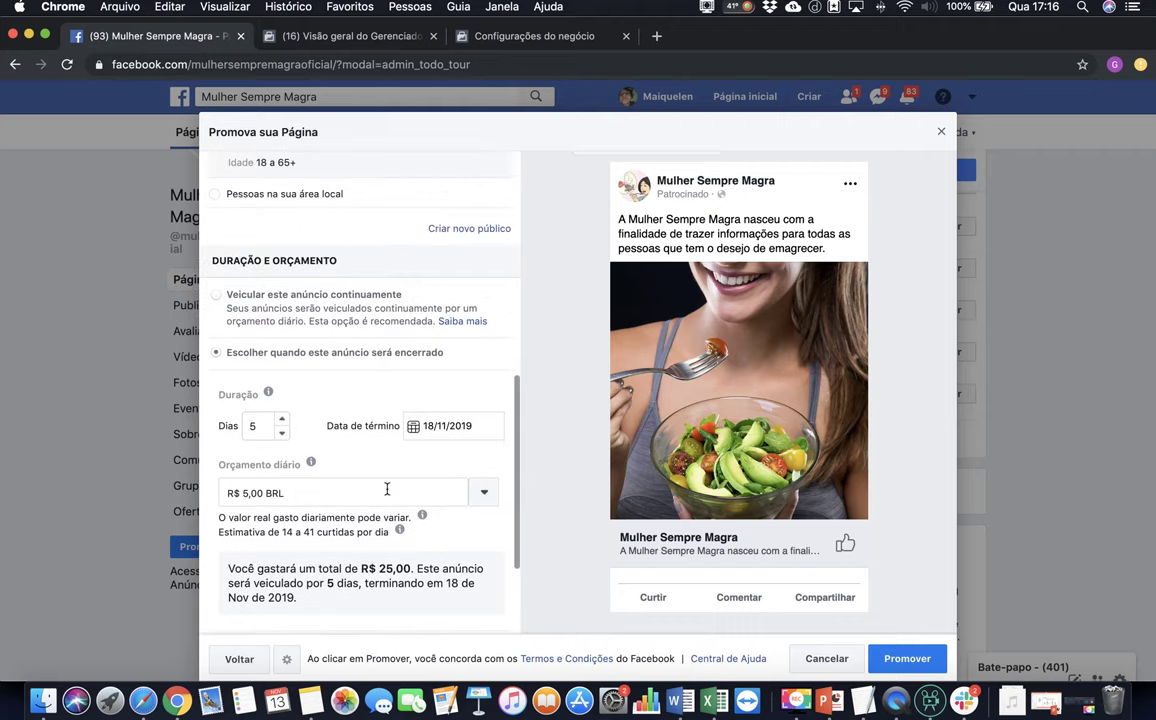
{"action": "scroll", "coordinate": [387, 489], "scroll_direction": "up", "scroll_amount": 5}
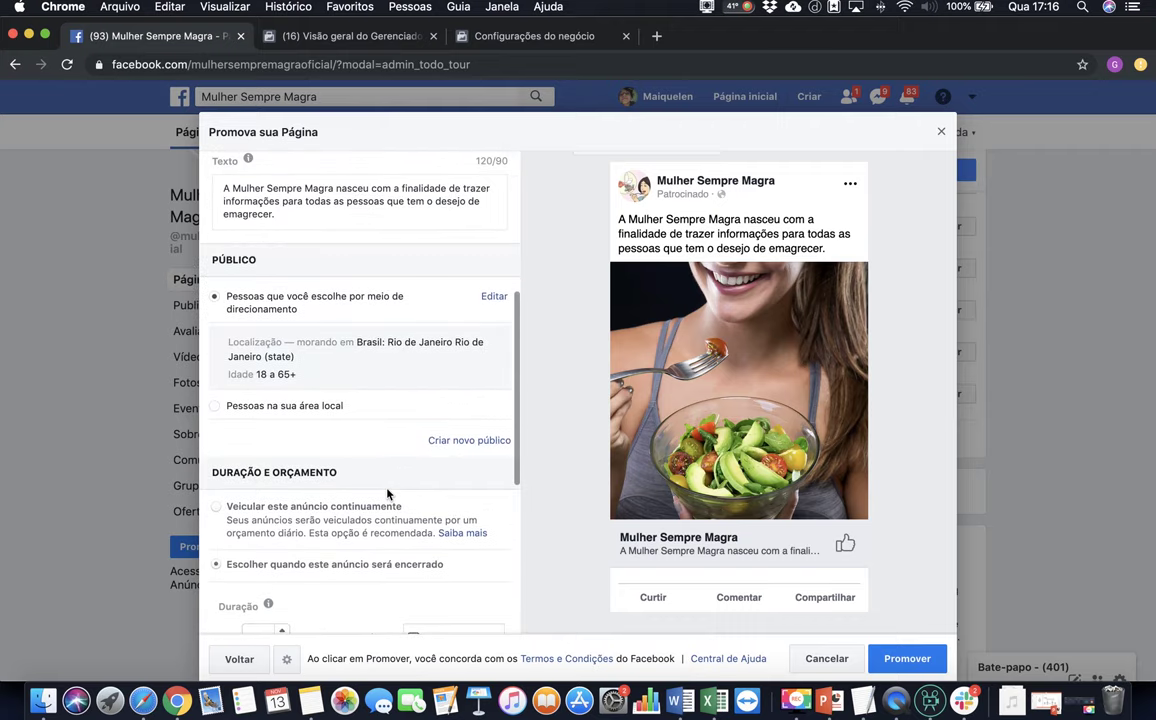
{"action": "scroll", "coordinate": [387, 494], "scroll_direction": "down", "scroll_amount": 9}
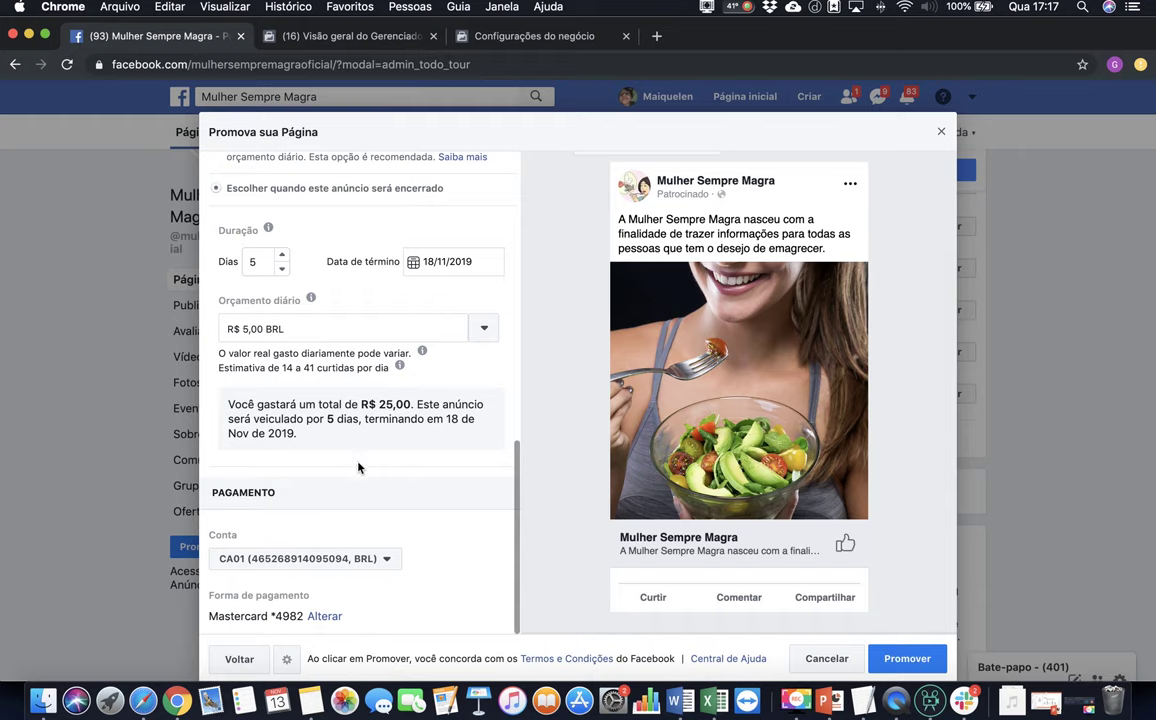
- Edit the promotion's audience again, setting the gender to Mulheres and the minimum age to 30
{"action": "scroll", "coordinate": [433, 420], "scroll_direction": "up", "scroll_amount": 15}
{"action": "scroll", "coordinate": [437, 420], "scroll_direction": "down", "scroll_amount": 5}
{"action": "scroll", "coordinate": [437, 420], "scroll_direction": "up", "scroll_amount": 5}
{"action": "scroll", "coordinate": [437, 420], "scroll_direction": "down", "scroll_amount": 8}
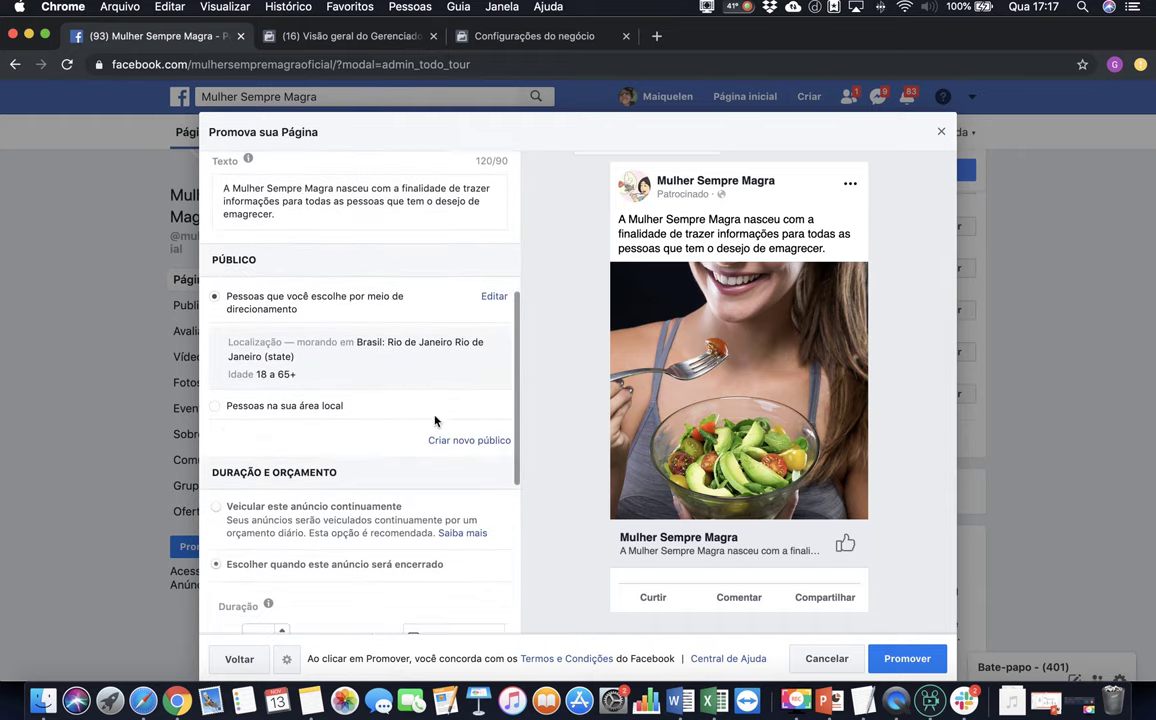
{"action": "left_click", "coordinate": [490, 299]}
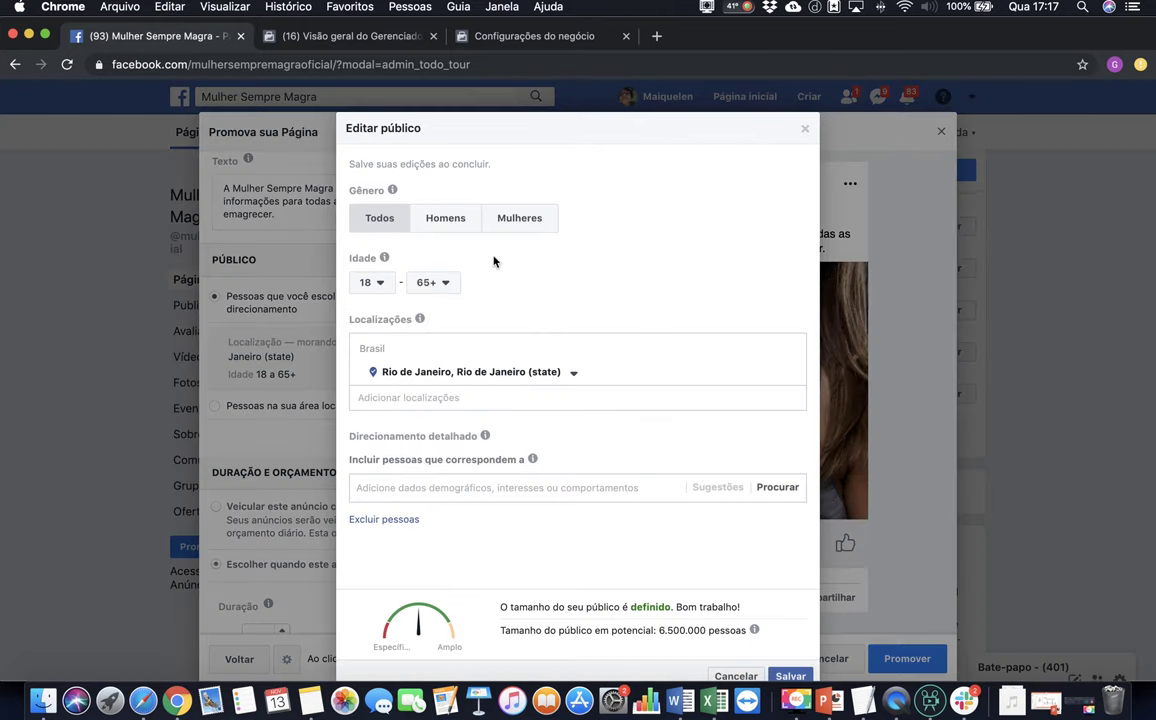
{"action": "left_click", "coordinate": [502, 238]}
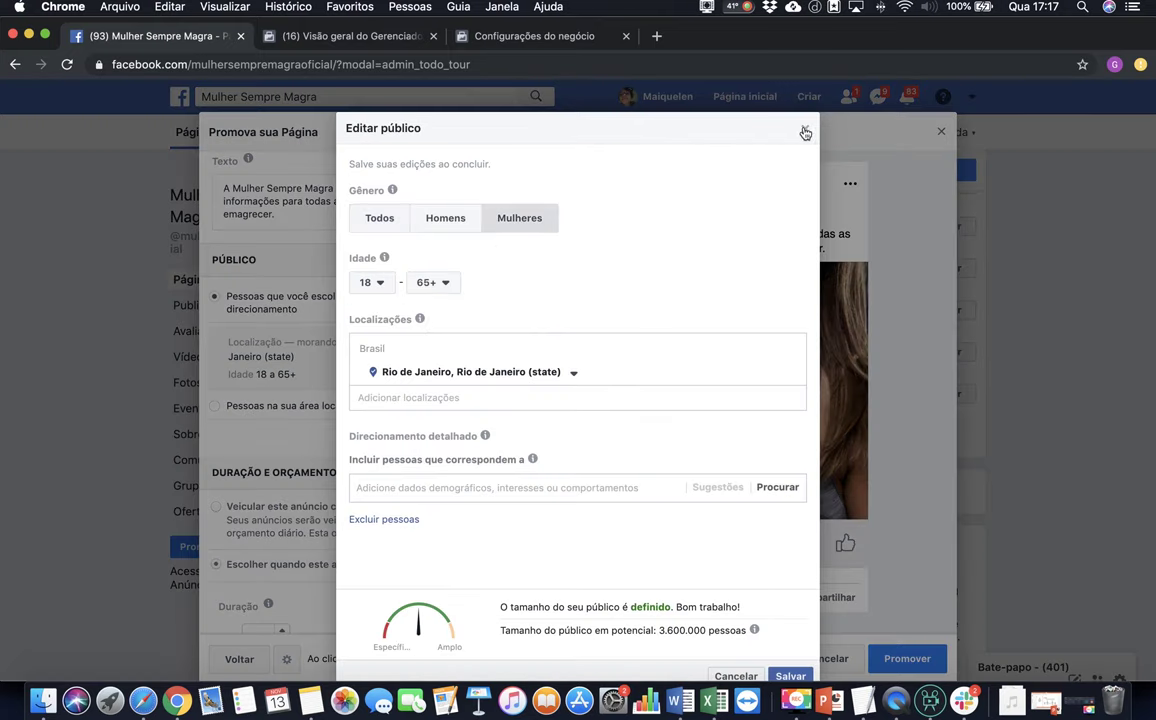
{"action": "left_click", "coordinate": [380, 286]}
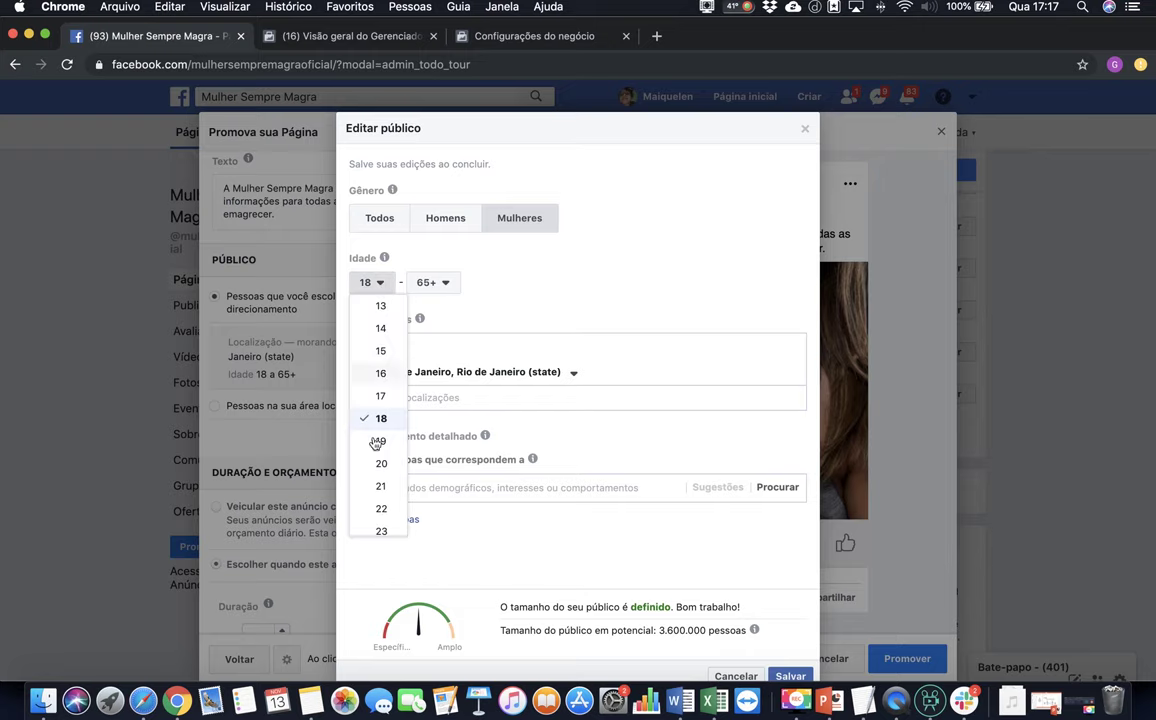
{"action": "scroll", "coordinate": [375, 443], "scroll_direction": "down", "scroll_amount": 1}
{"action": "scroll", "coordinate": [376, 445], "scroll_direction": "down", "scroll_amount": 4}
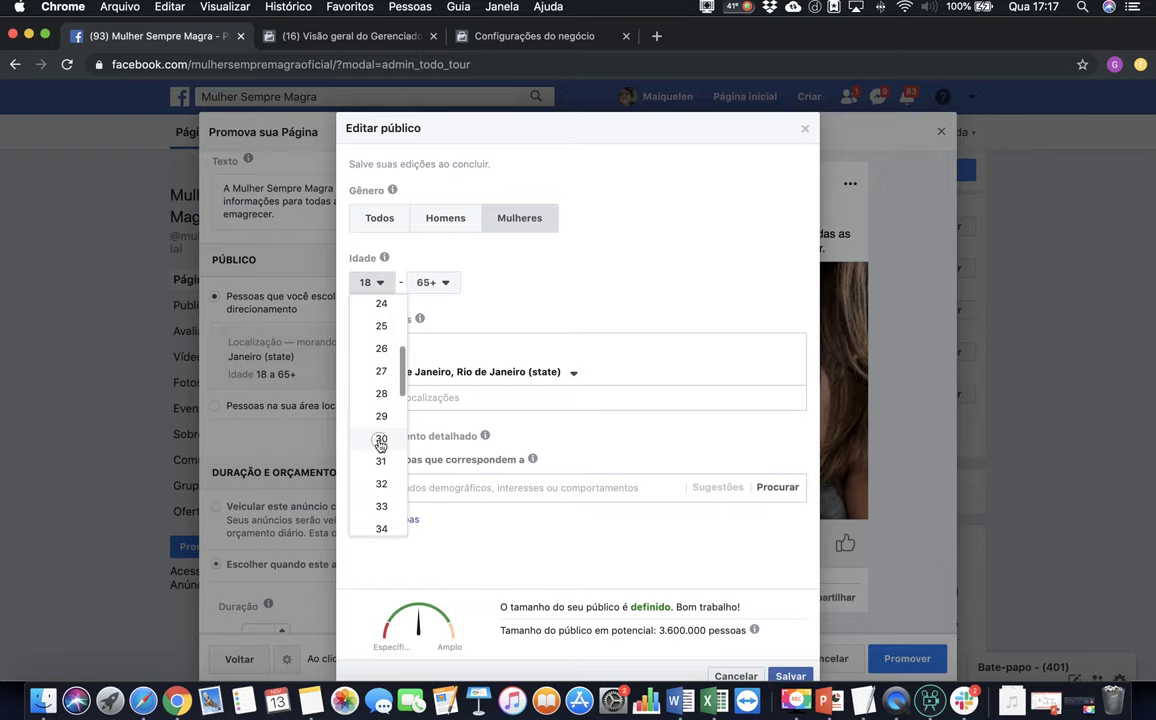
{"action": "left_click", "coordinate": [378, 442]}
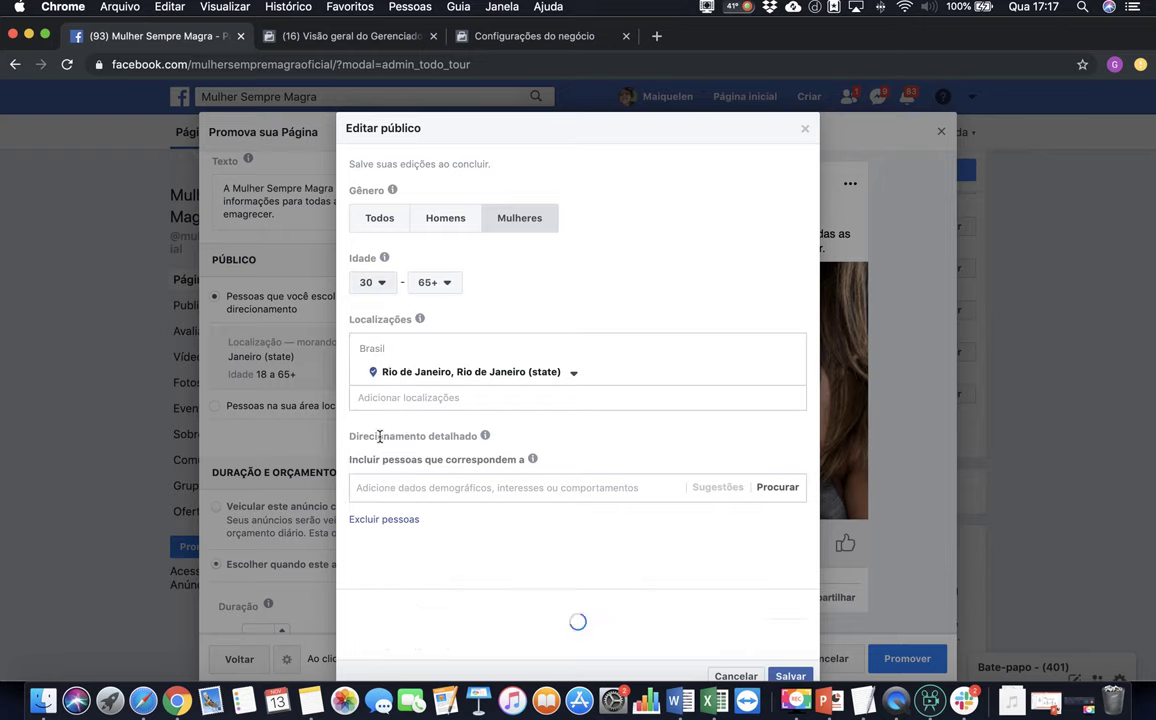
- Replace the audience's Rio de Janeiro location with the whole country of Brasil and save the audience
{"action": "left_click", "coordinate": [790, 373]}
{"action": "left_click", "coordinate": [550, 410]}
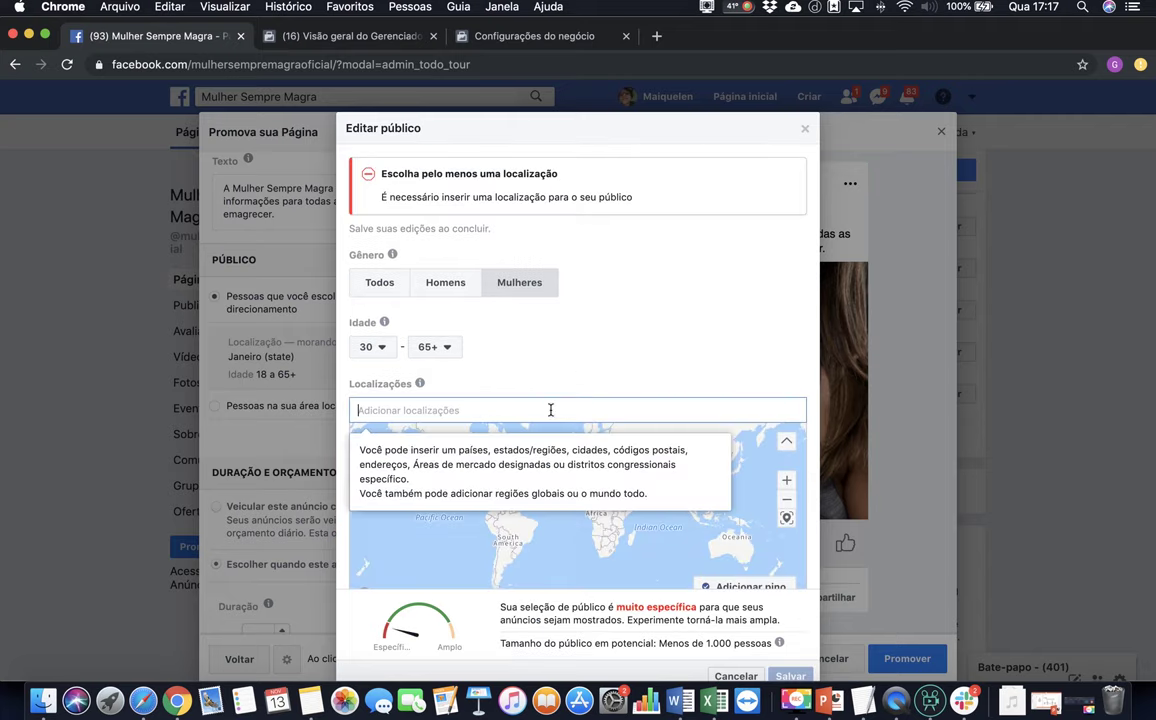
{"action": "type", "text": "brasil"}
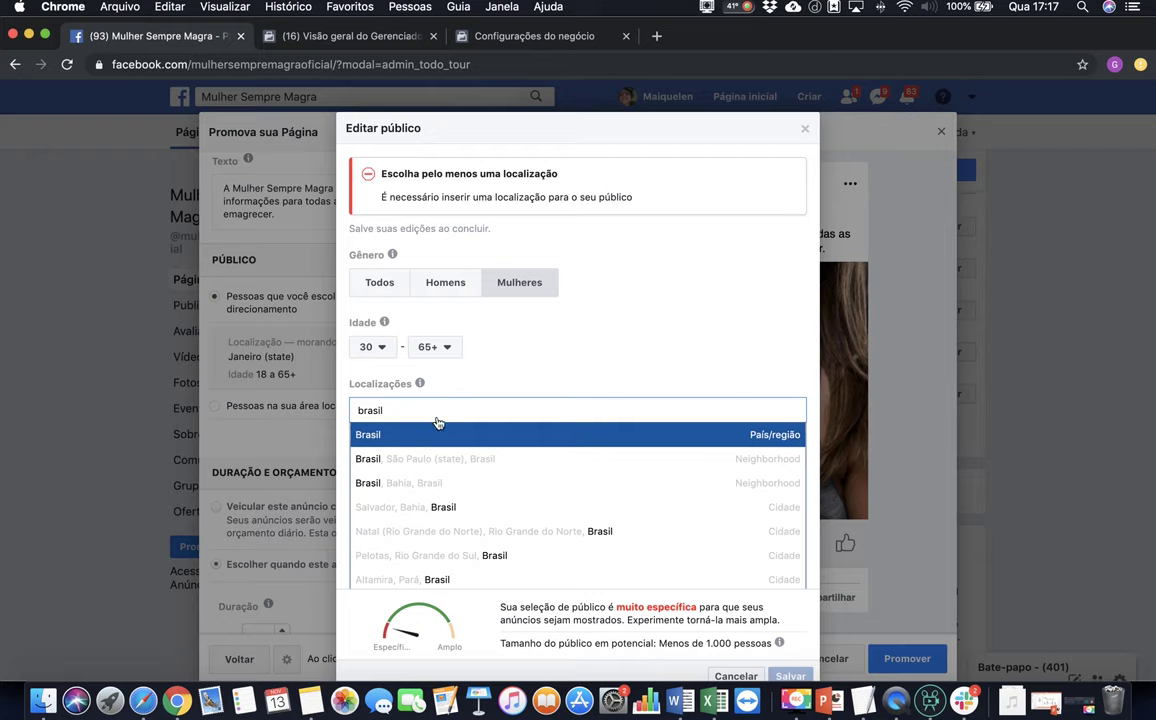
{"action": "left_click", "coordinate": [424, 435]}
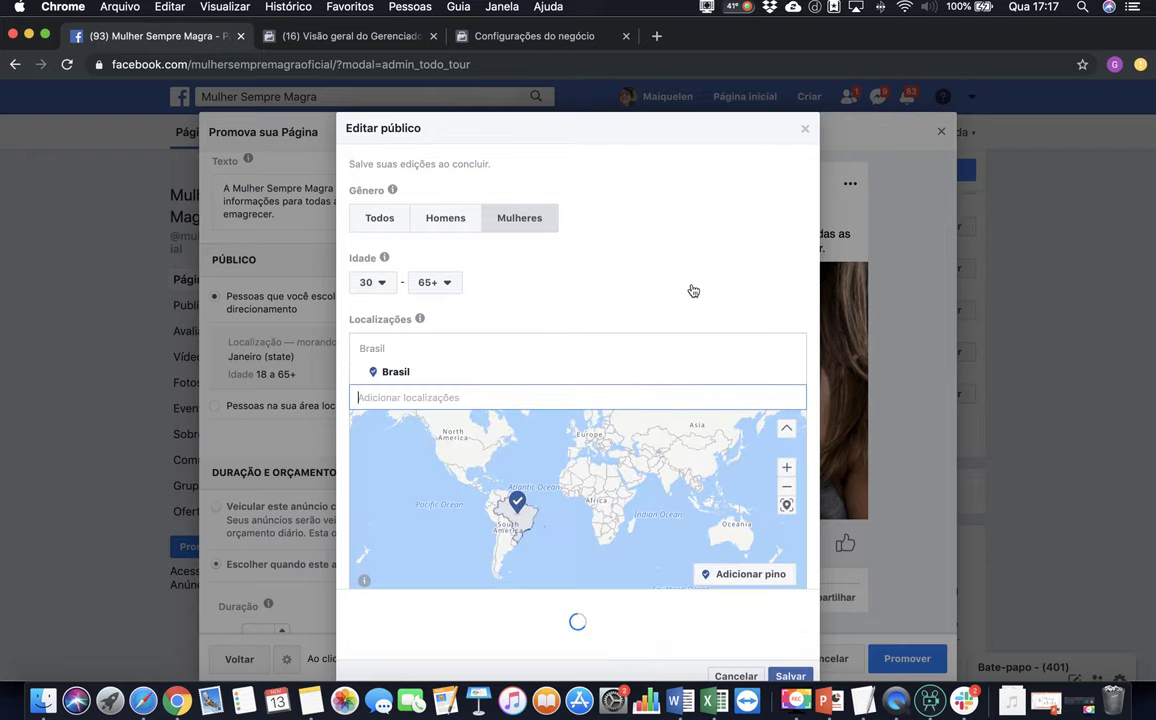
{"action": "scroll", "coordinate": [699, 284], "scroll_direction": "down", "scroll_amount": 2}
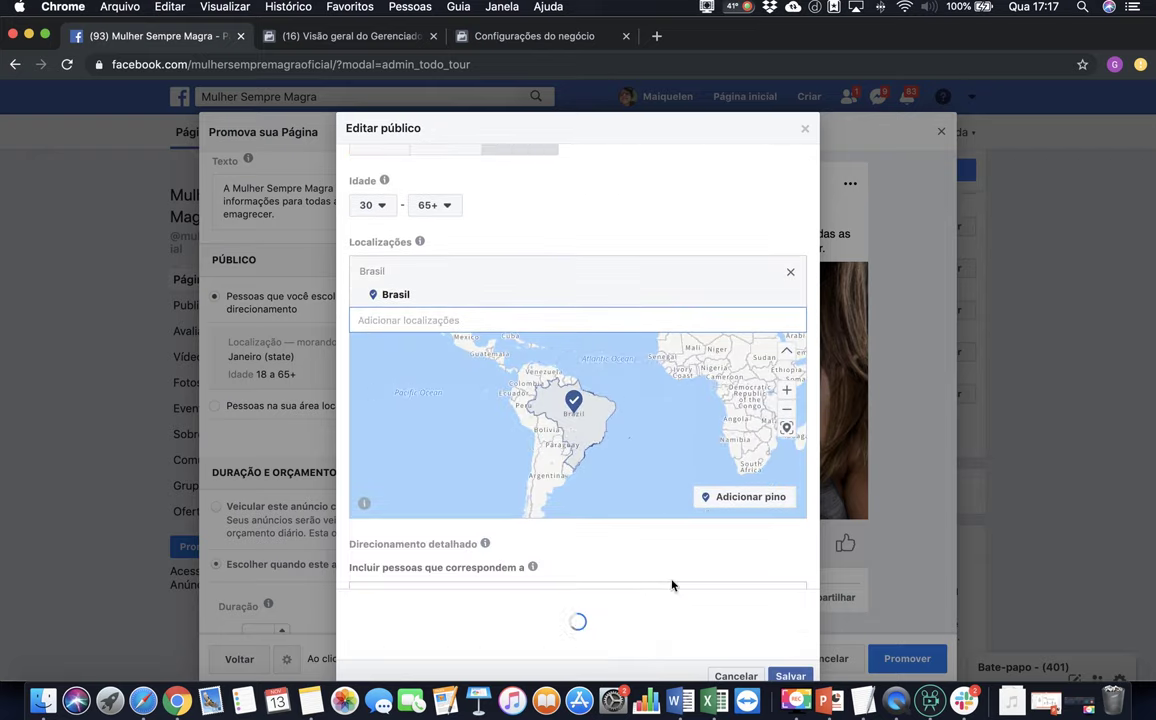
{"action": "scroll", "coordinate": [673, 540], "scroll_direction": "down", "scroll_amount": 3}
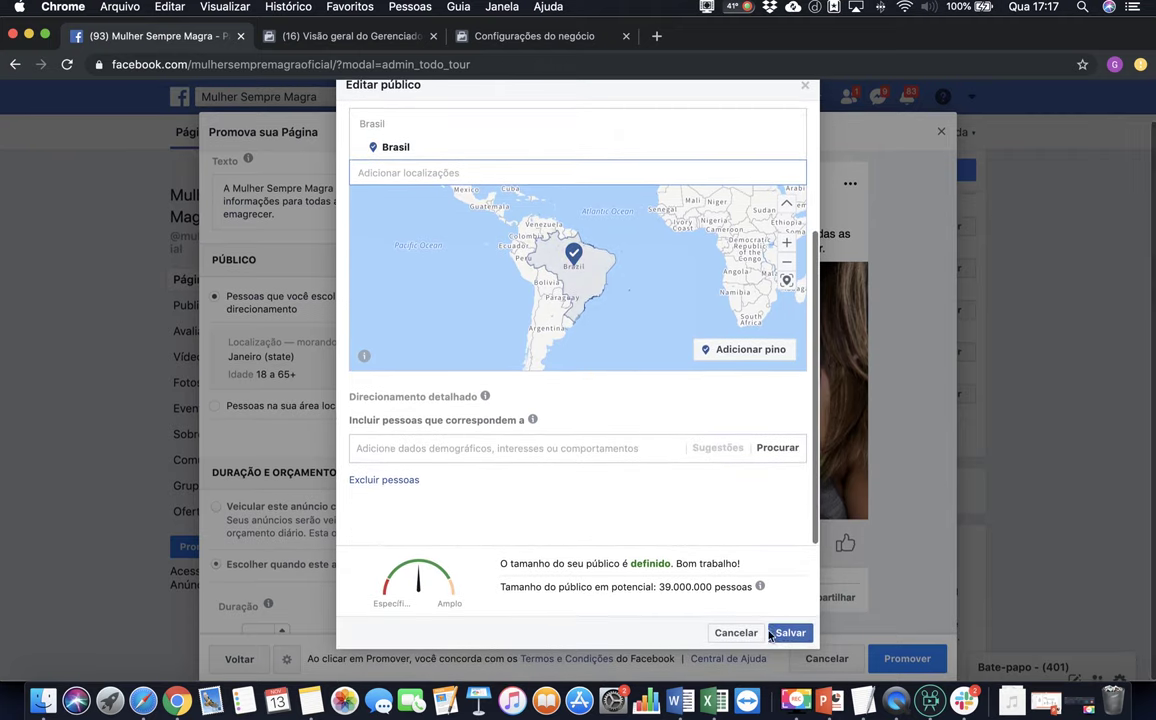
{"action": "left_click", "coordinate": [787, 632]}
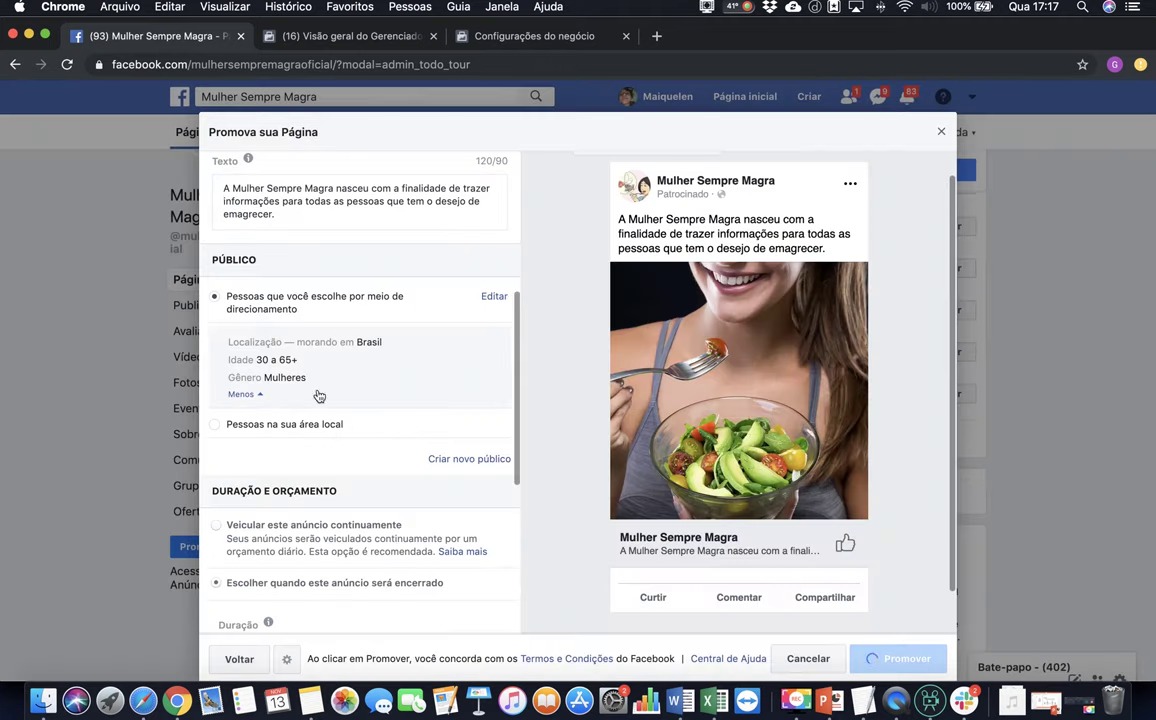
- Review the promotion's image, text, audience, duration and payment details, ending at the daily budget amount
{"action": "scroll", "coordinate": [434, 374], "scroll_direction": "down", "scroll_amount": 5}
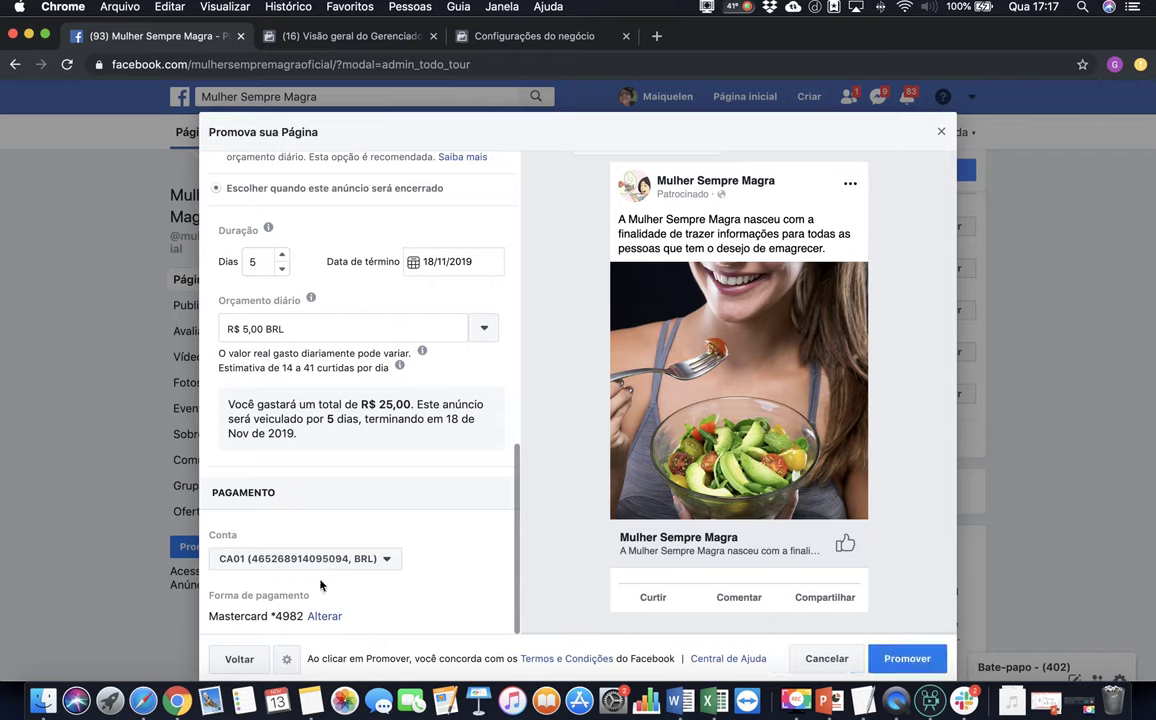
{"action": "scroll", "coordinate": [291, 392], "scroll_direction": "up", "scroll_amount": 5}
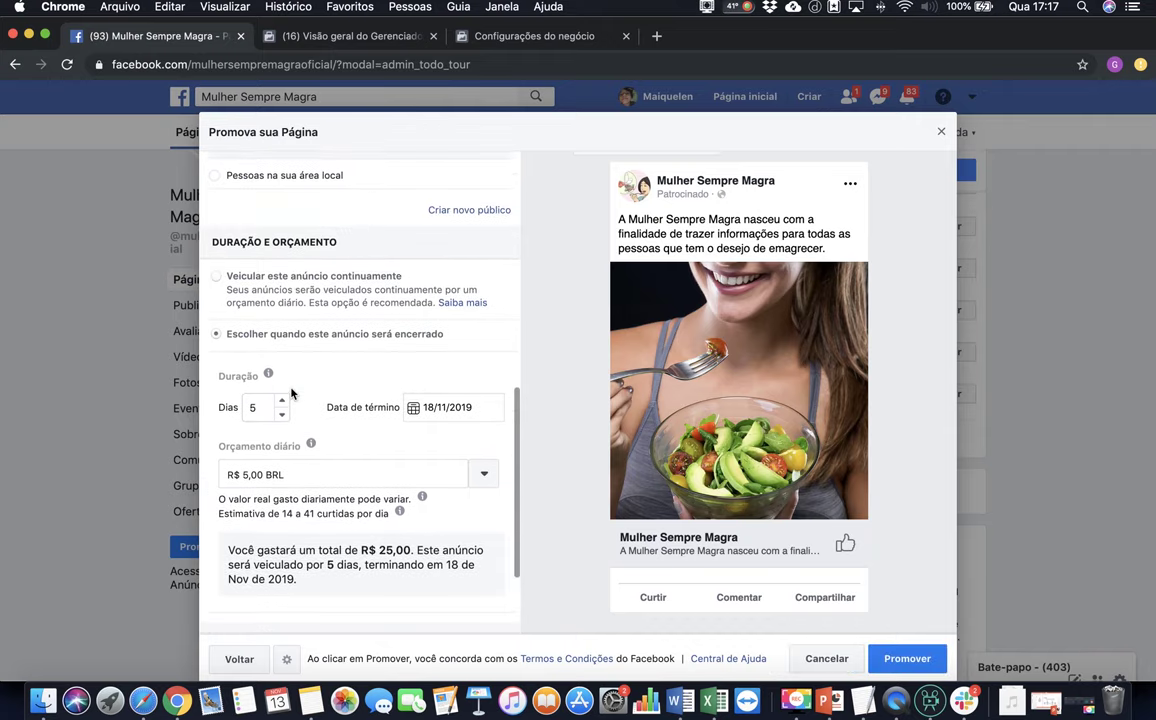
{"action": "scroll", "coordinate": [292, 392], "scroll_direction": "up", "scroll_amount": 5}
{"action": "scroll", "coordinate": [322, 439], "scroll_direction": "down", "scroll_amount": 10}
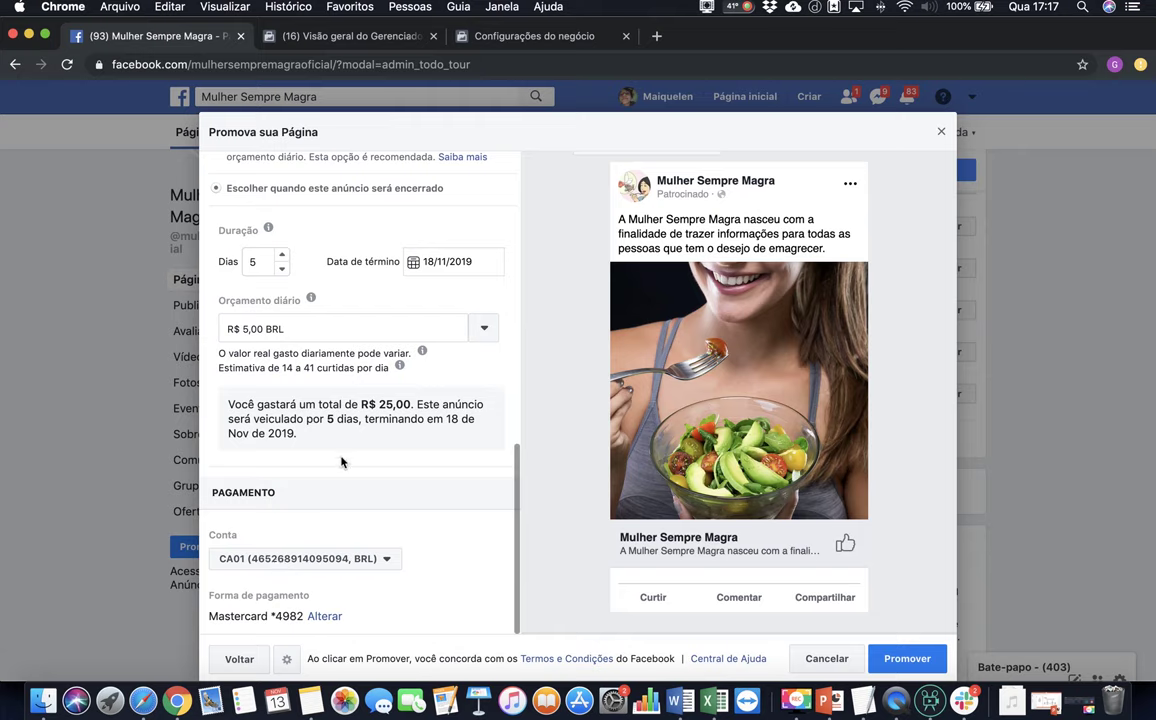
{"action": "scroll", "coordinate": [341, 461], "scroll_direction": "up", "scroll_amount": 5}
{"action": "scroll", "coordinate": [341, 461], "scroll_direction": "up", "scroll_amount": 4}
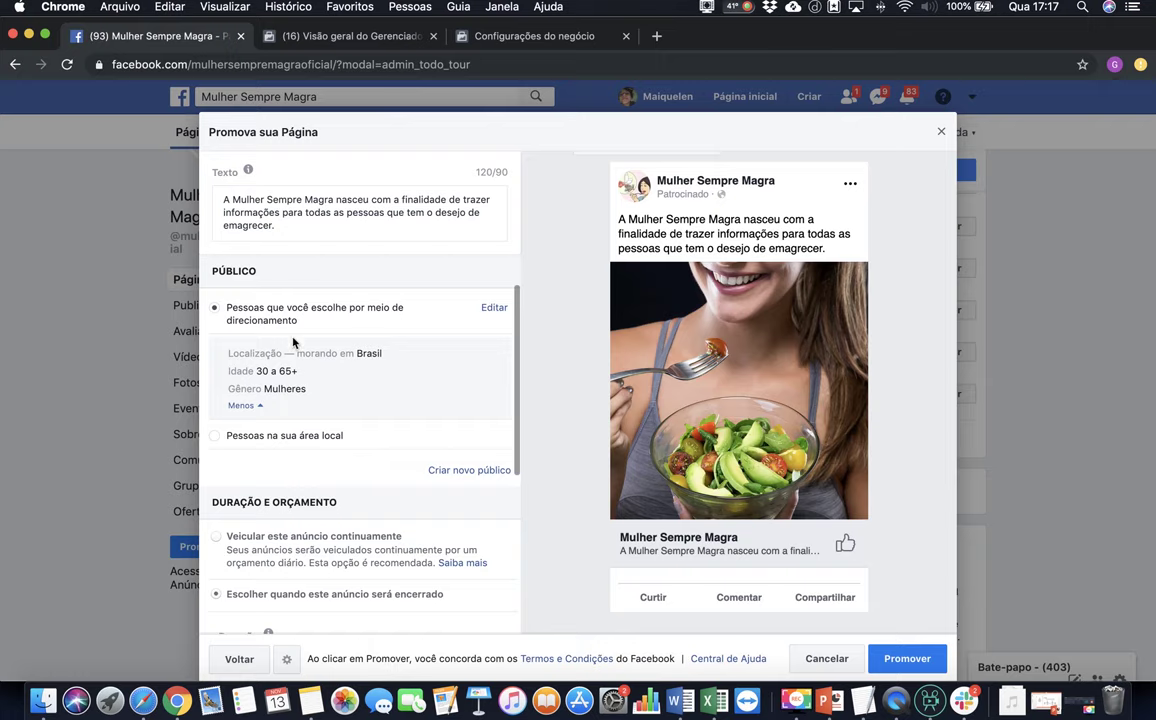
{"action": "scroll", "coordinate": [358, 345], "scroll_direction": "up", "scroll_amount": 5}
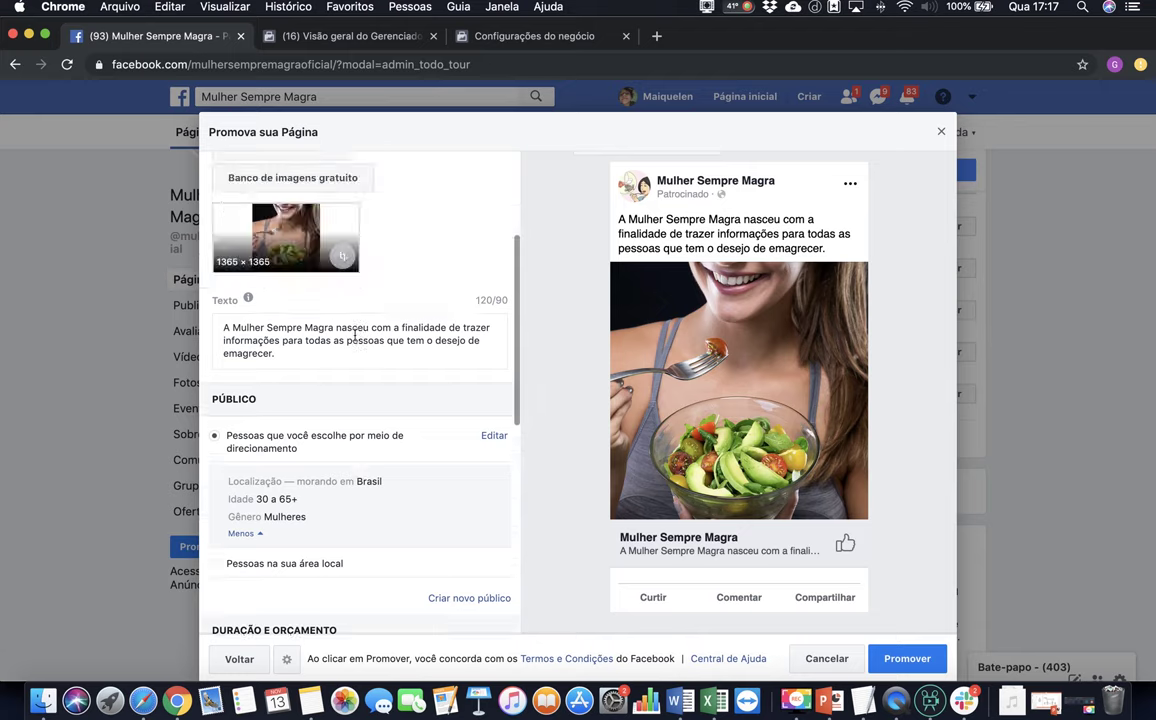
{"action": "scroll", "coordinate": [405, 387], "scroll_direction": "down", "scroll_amount": 2}
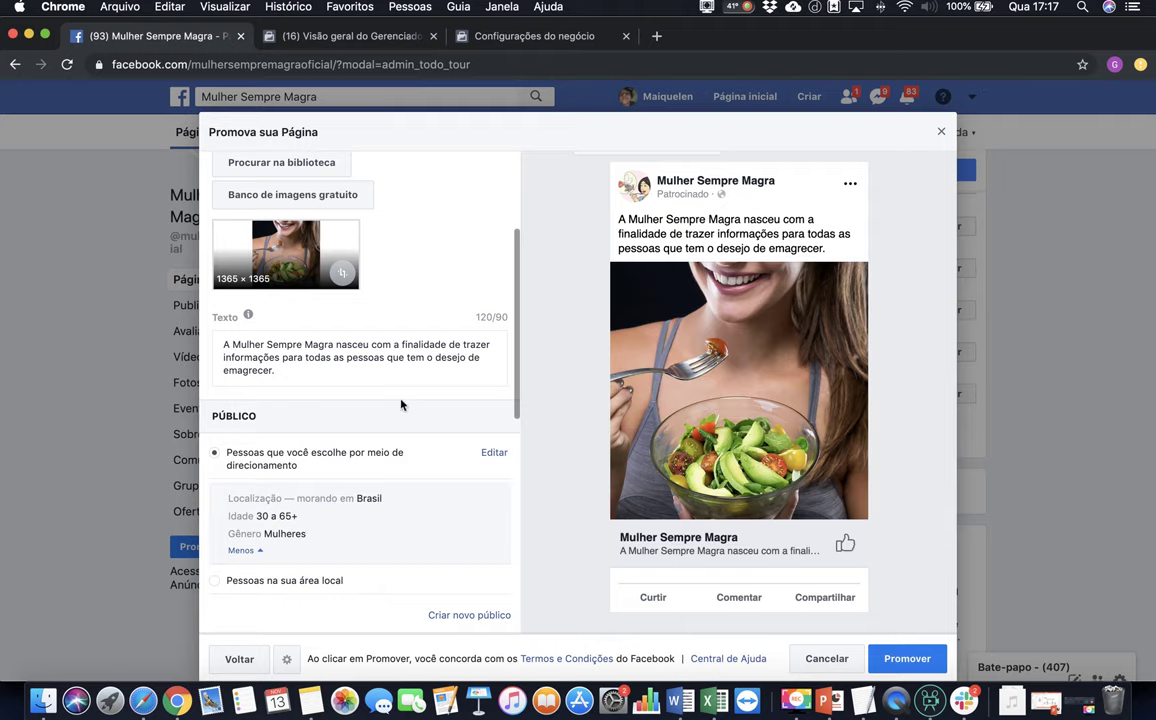
{"action": "scroll", "coordinate": [401, 404], "scroll_direction": "down", "scroll_amount": 3}
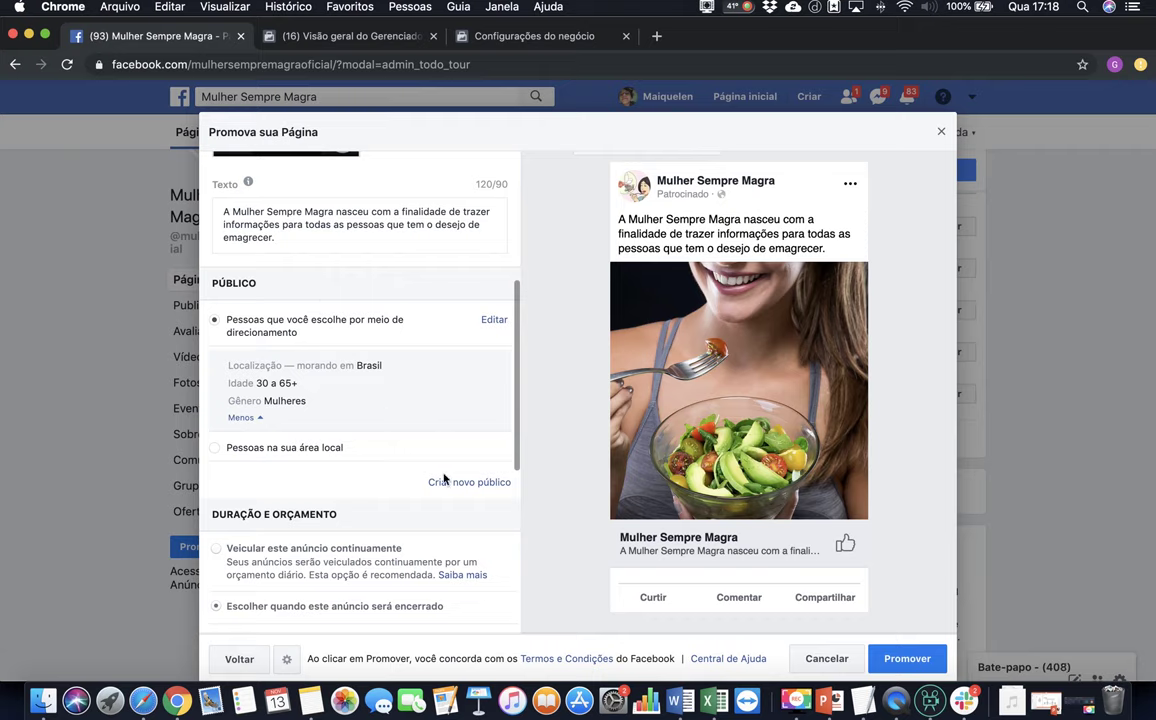
{"action": "scroll", "coordinate": [442, 428], "scroll_direction": "down", "scroll_amount": 4}
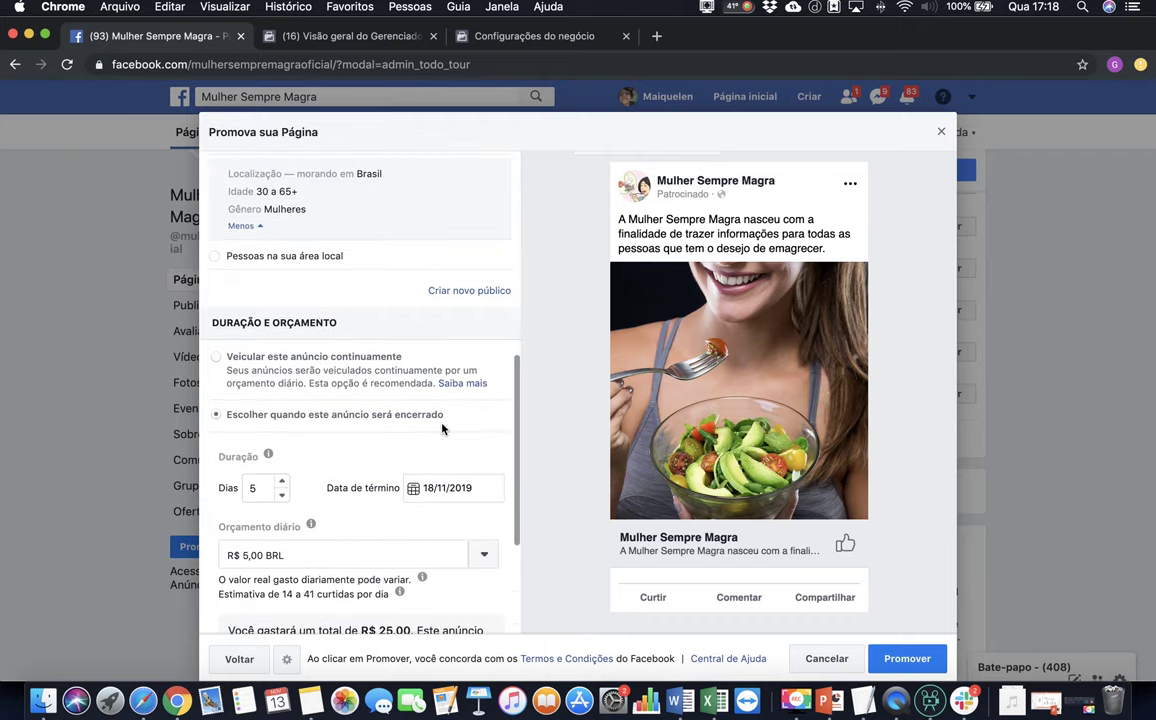
{"action": "scroll", "coordinate": [442, 428], "scroll_direction": "down", "scroll_amount": 5}
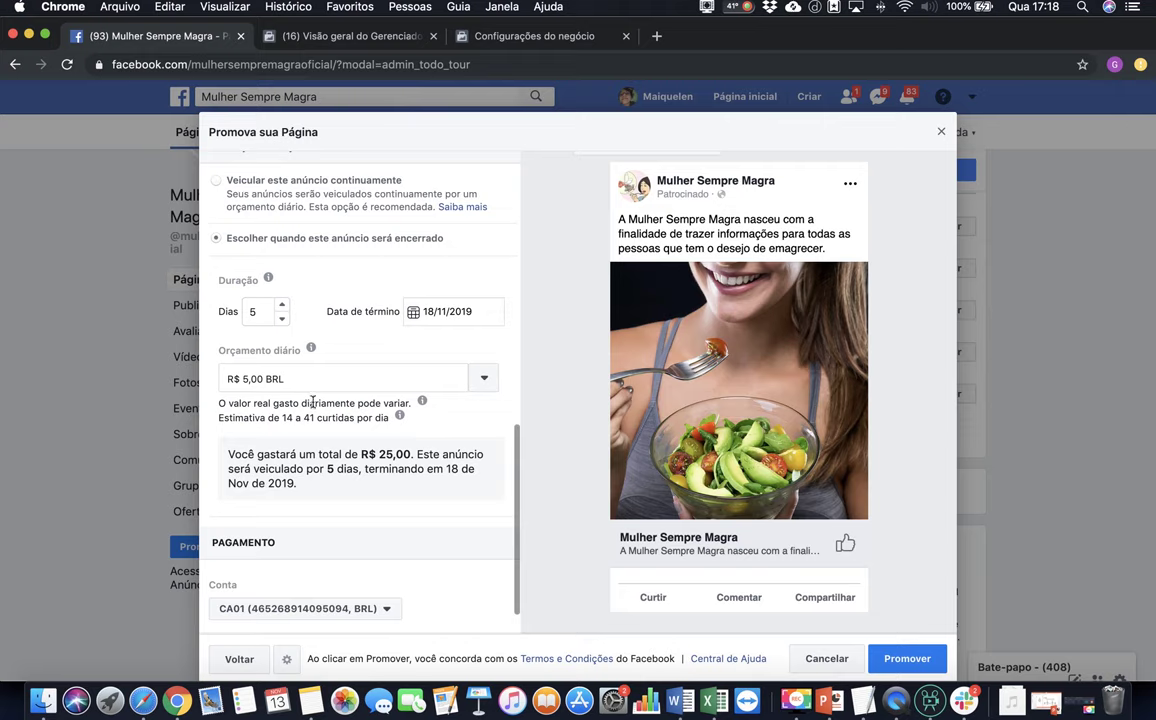
{"action": "left_click", "coordinate": [305, 346]}
{"action": "left_click", "coordinate": [305, 346]}
{"action": "double_click", "coordinate": [305, 346]}
{"action": "triple_click", "coordinate": [265, 342]}
{"action": "left_click", "coordinate": [296, 345]}
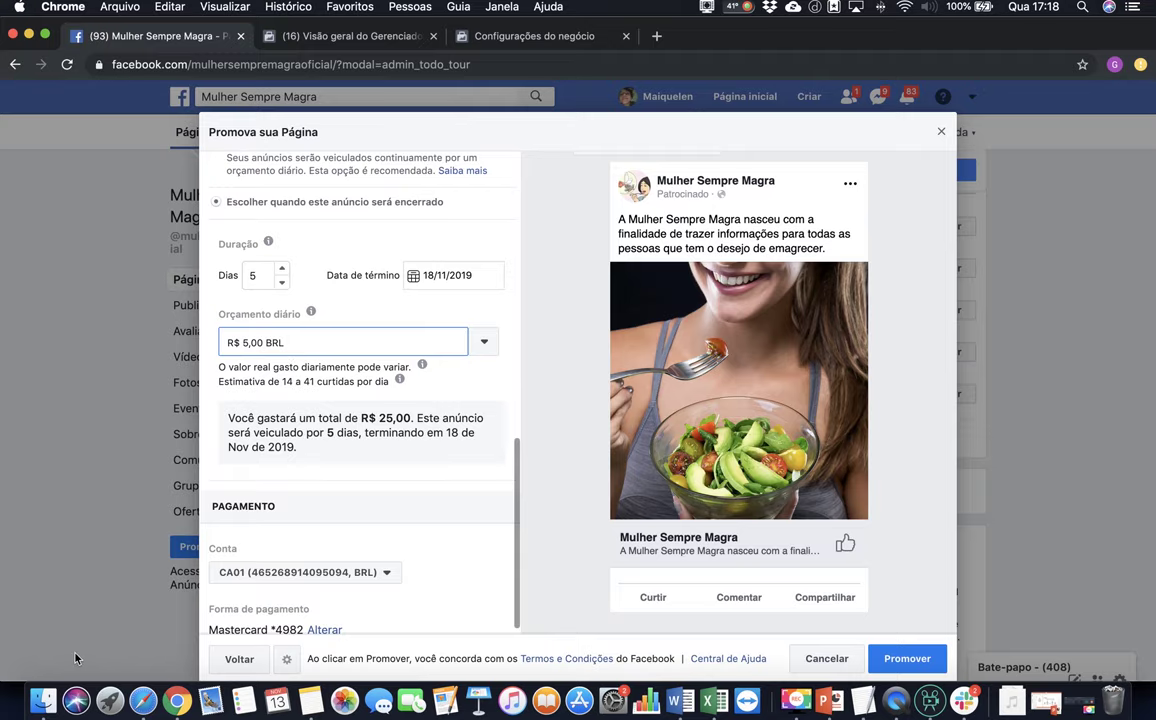
- Open the payment settings of ad account CA01 from the ad accounts list in the business settings
{"action": "left_click", "coordinate": [502, 38]}
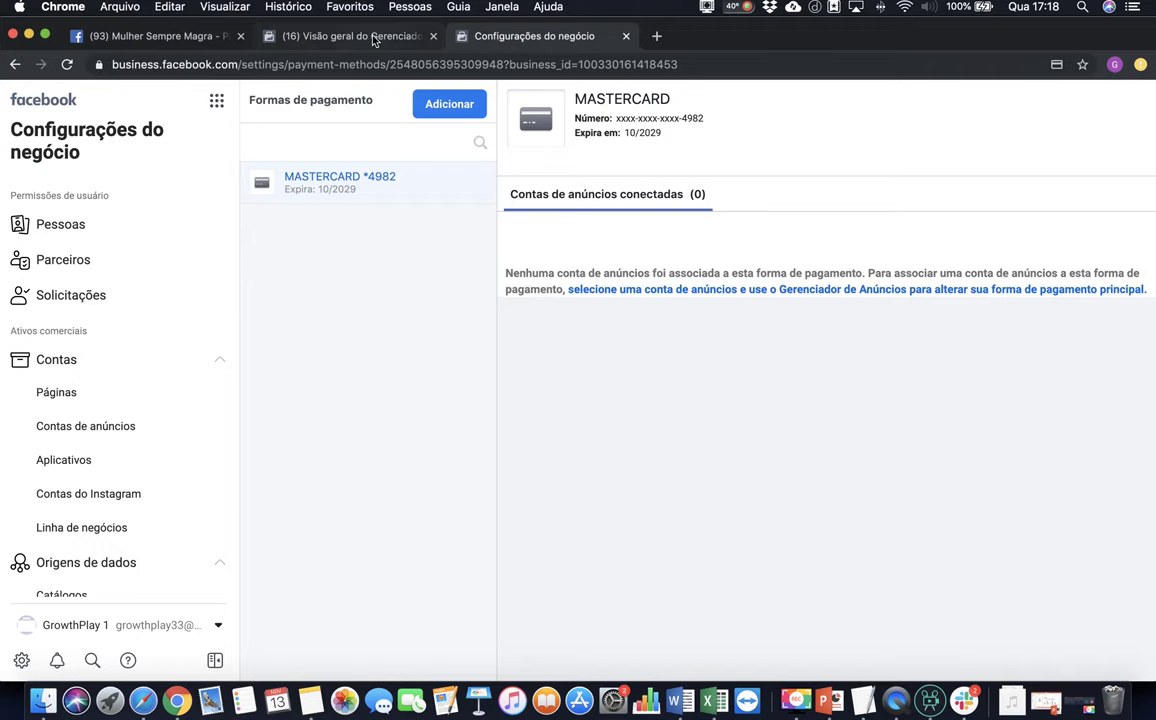
{"action": "left_click", "coordinate": [373, 38]}
{"action": "left_click", "coordinate": [529, 36]}
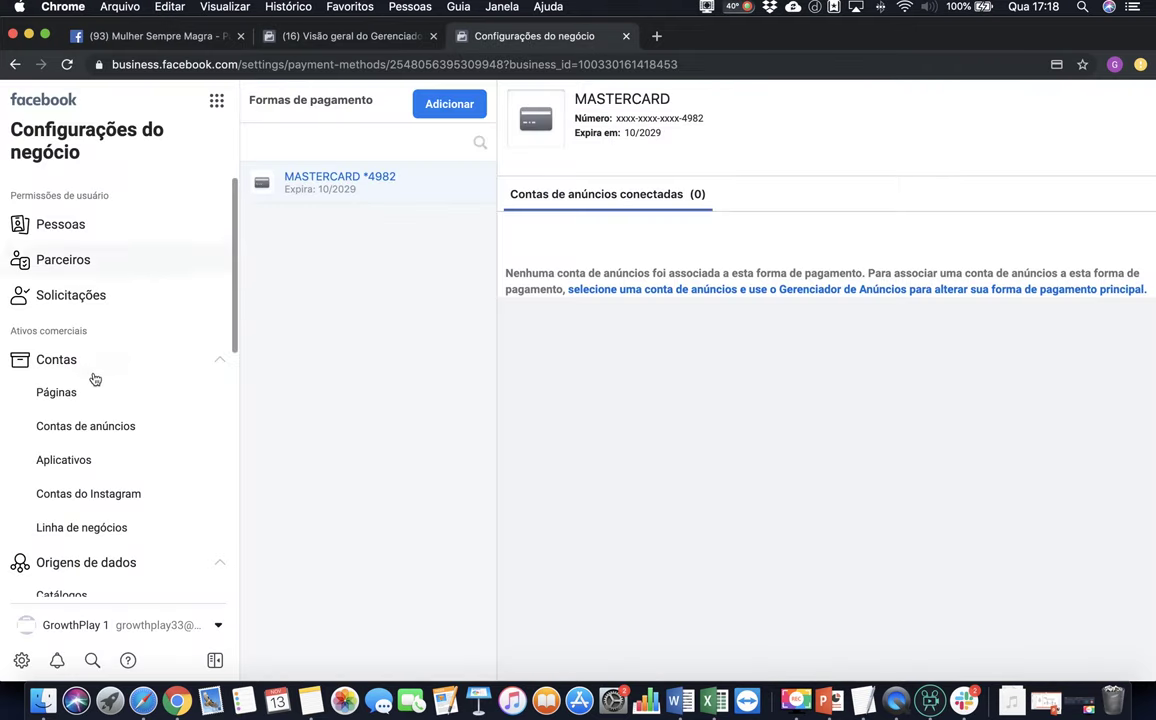
{"action": "left_click", "coordinate": [95, 428]}
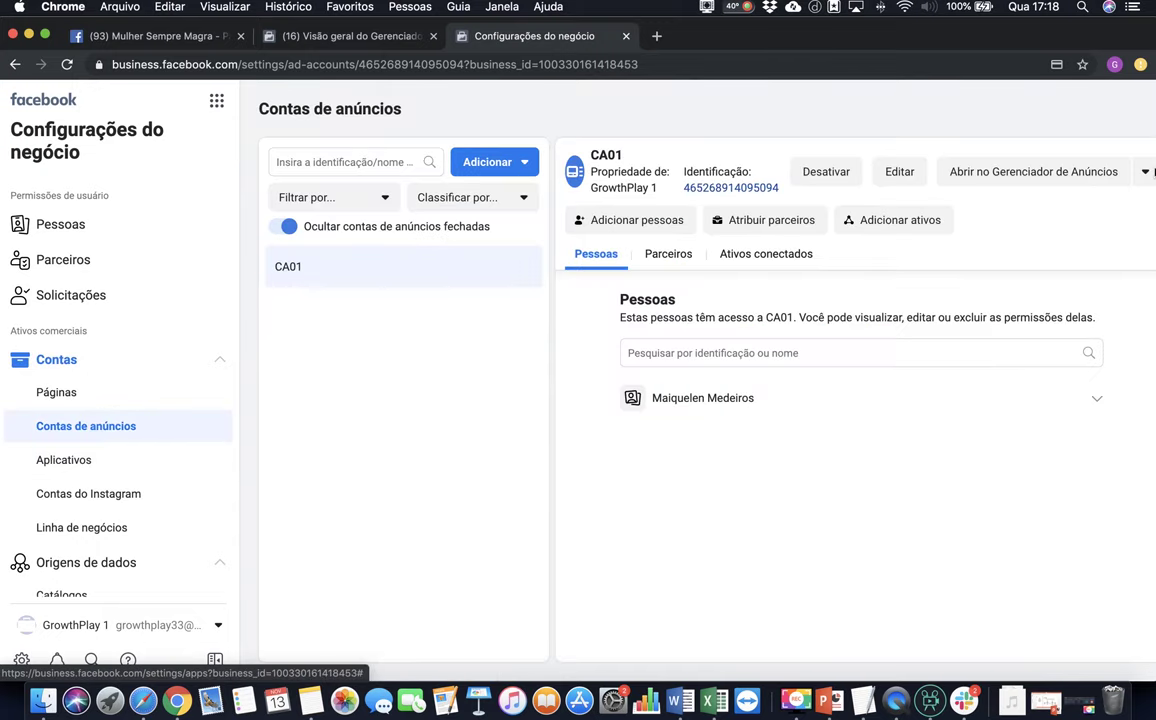
{"action": "left_click", "coordinate": [1145, 172]}
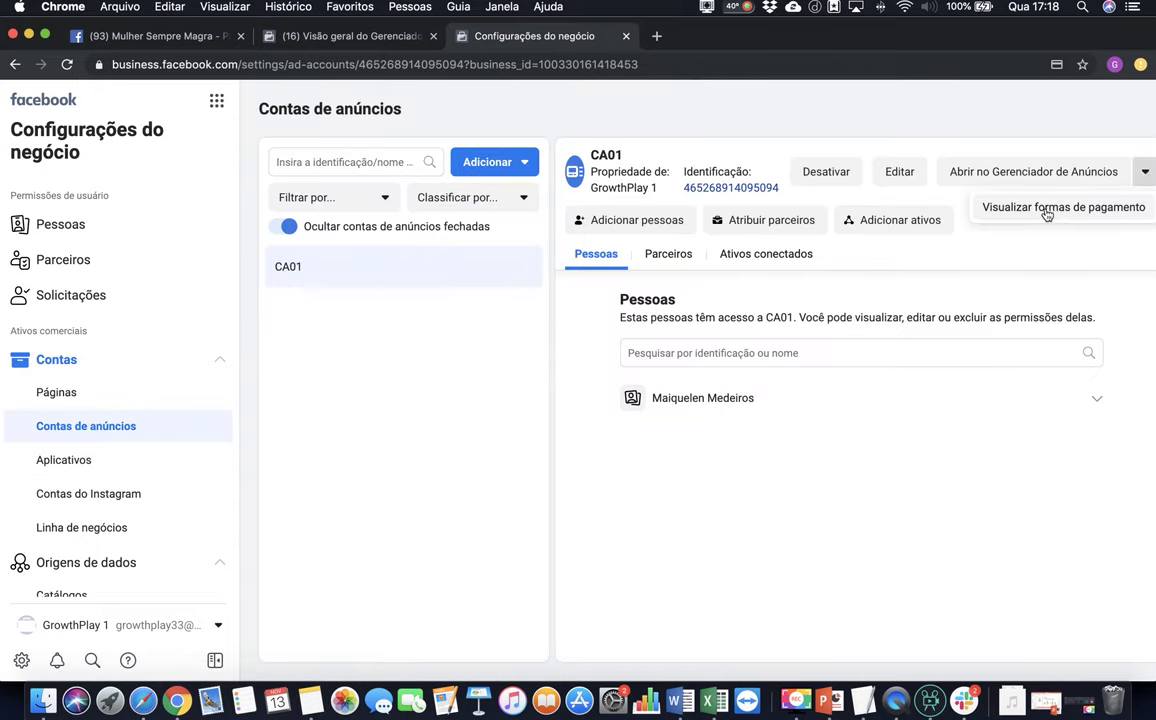
{"action": "left_click", "coordinate": [1046, 207]}
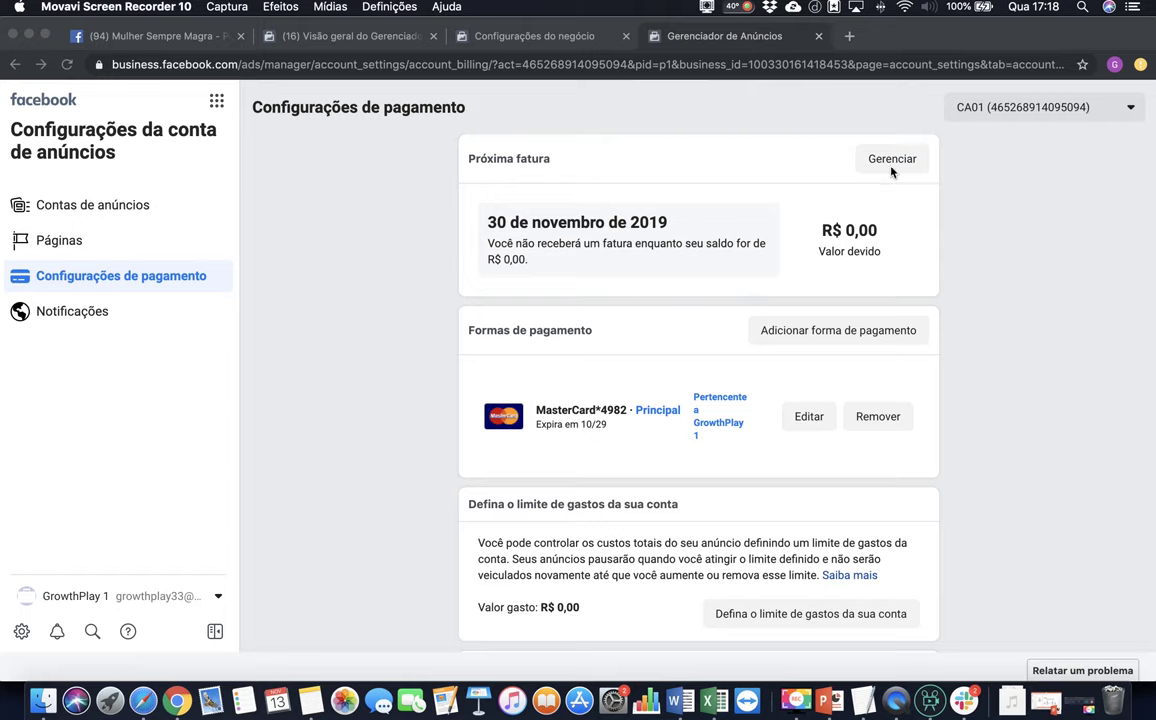
{"action": "left_click", "coordinate": [985, 185]}
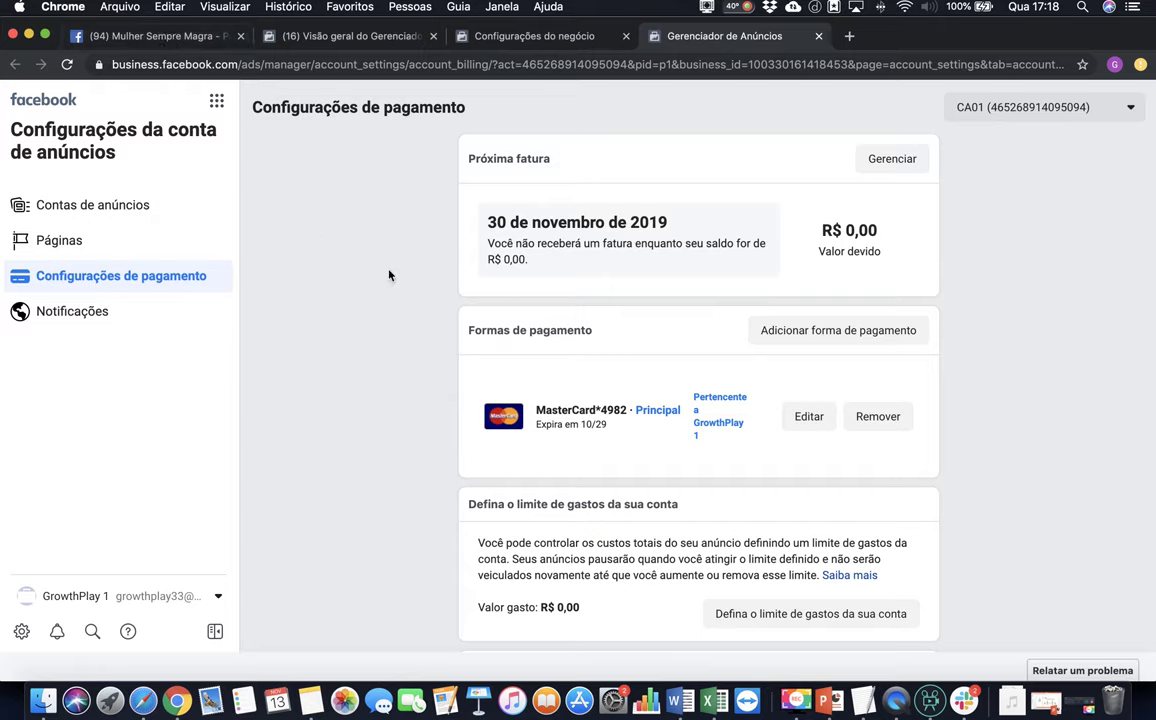
{"action": "left_click", "coordinate": [495, 40]}
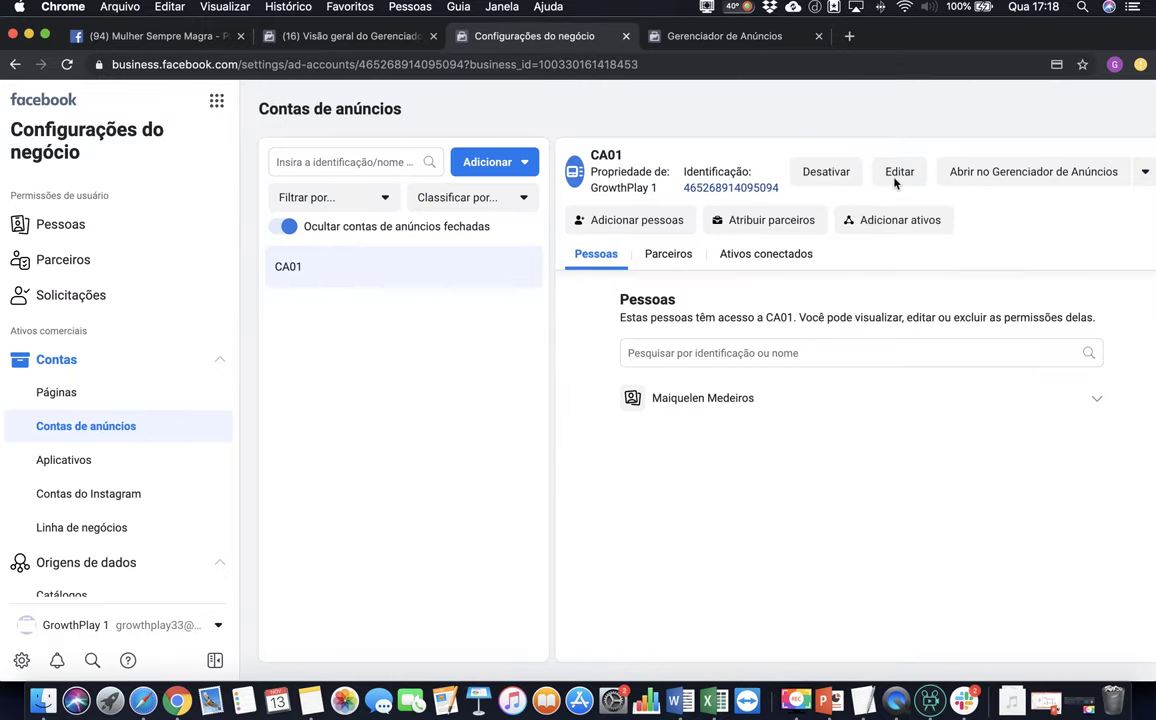
{"action": "left_click", "coordinate": [1143, 175]}
{"action": "left_click", "coordinate": [675, 38]}
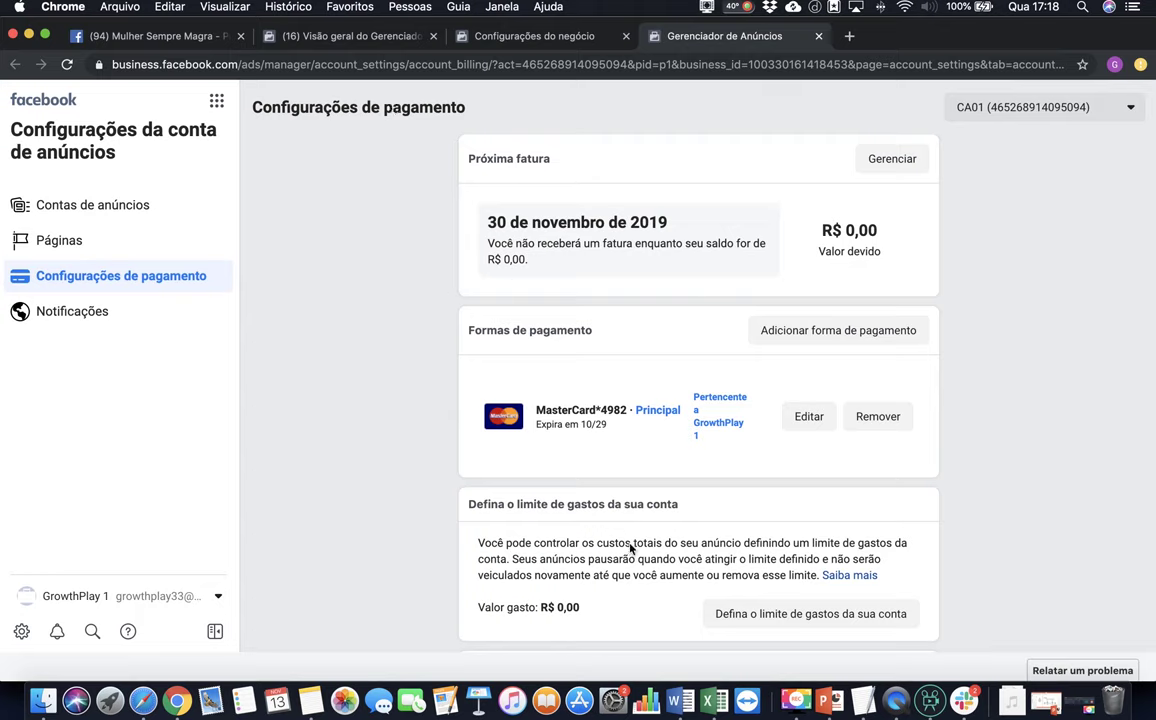
- Examine the current billing limit of ad account CA01 and cancel the limit dialog
{"action": "left_click", "coordinate": [880, 166]}
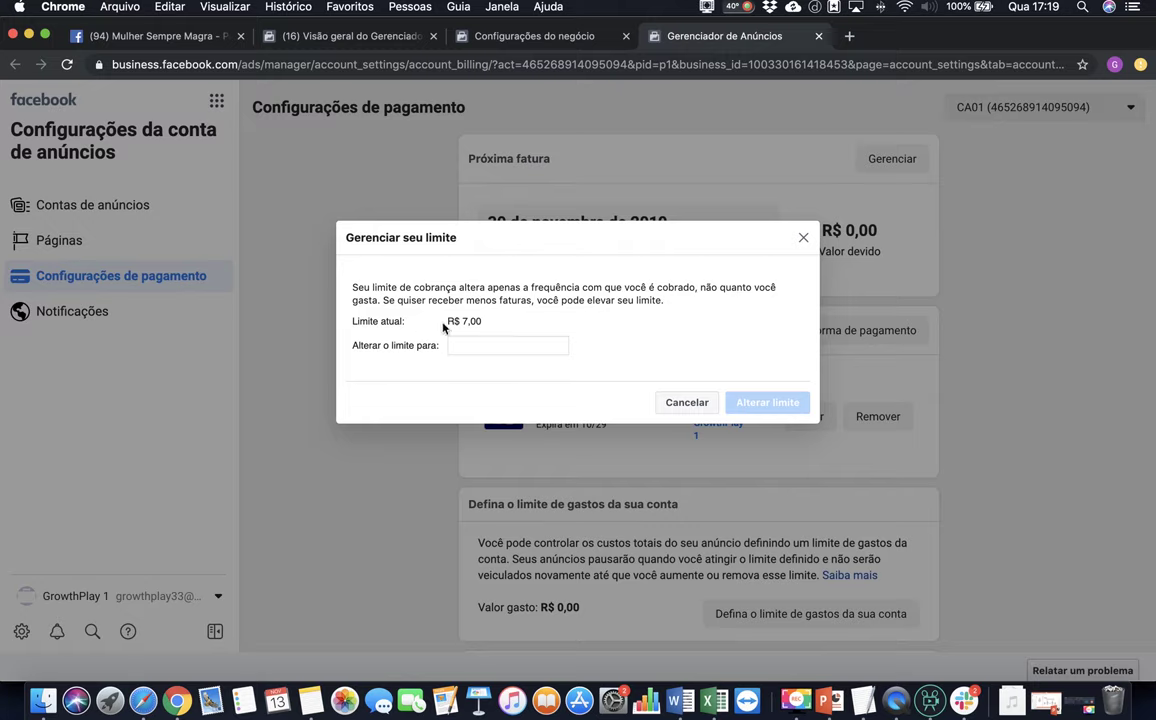
{"action": "left_click_drag", "start_coordinate": [443, 324], "coordinate": [485, 323]}
{"action": "left_click", "coordinate": [517, 326]}
{"action": "triple_click", "coordinate": [461, 322]}
{"action": "left_click", "coordinate": [447, 322]}
{"action": "triple_click", "coordinate": [460, 322]}
{"action": "left_click", "coordinate": [506, 328]}
{"action": "triple_click", "coordinate": [455, 322]}
{"action": "left_click", "coordinate": [402, 322]}
{"action": "left_click", "coordinate": [686, 403]}
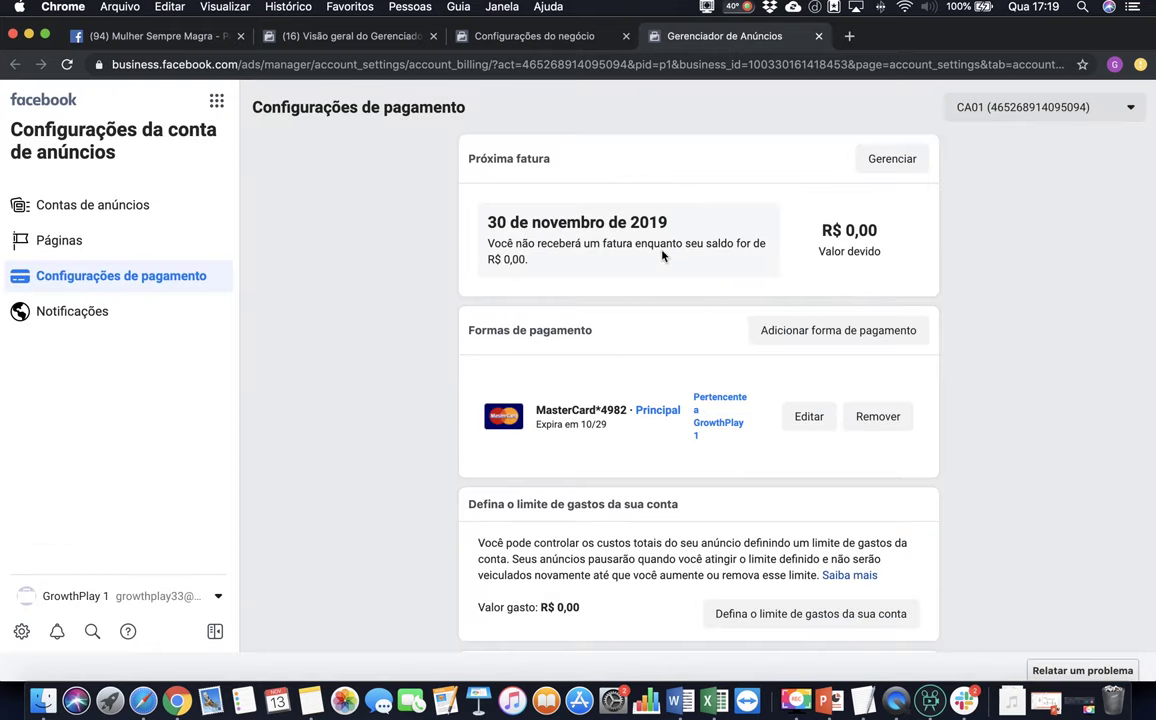
- Recheck the ad account's billing limit, cancel the limit dialog and return to the Mulher Sempre Magra page promotion
{"action": "left_click", "coordinate": [890, 159]}
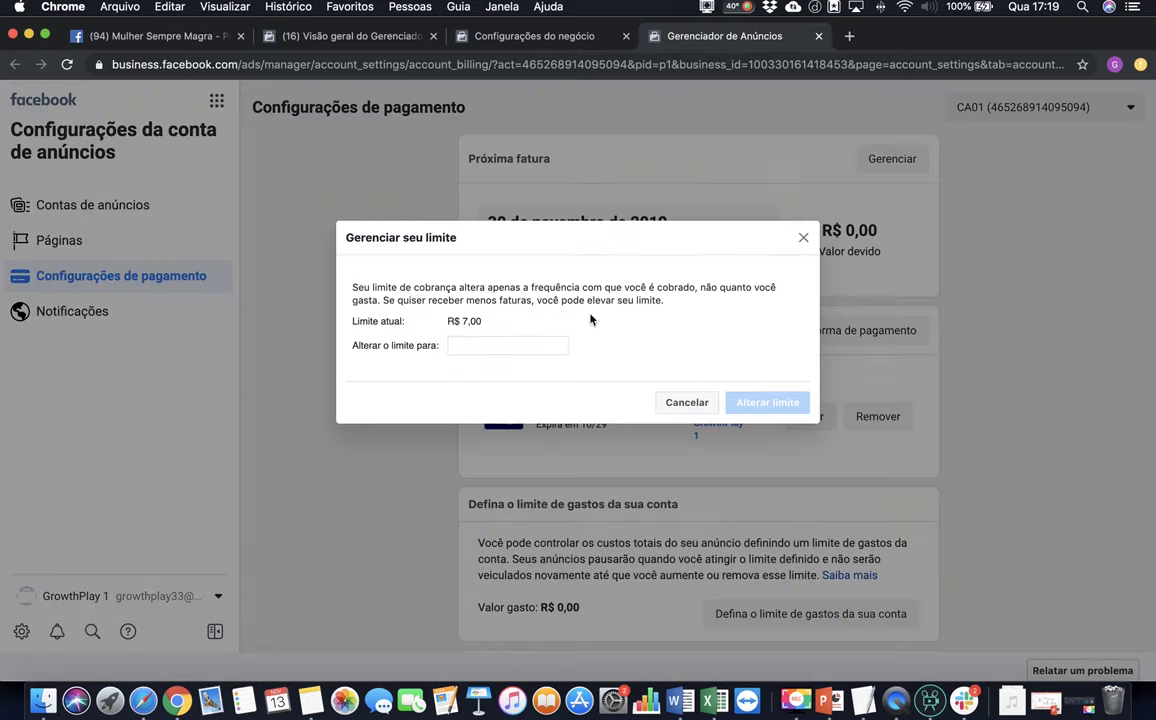
{"action": "left_click_drag", "start_coordinate": [492, 325], "coordinate": [418, 329]}
{"action": "left_click", "coordinate": [491, 325]}
{"action": "left_click_drag", "start_coordinate": [491, 325], "coordinate": [450, 321]}
{"action": "left_click", "coordinate": [450, 321]}
{"action": "left_click", "coordinate": [686, 403]}
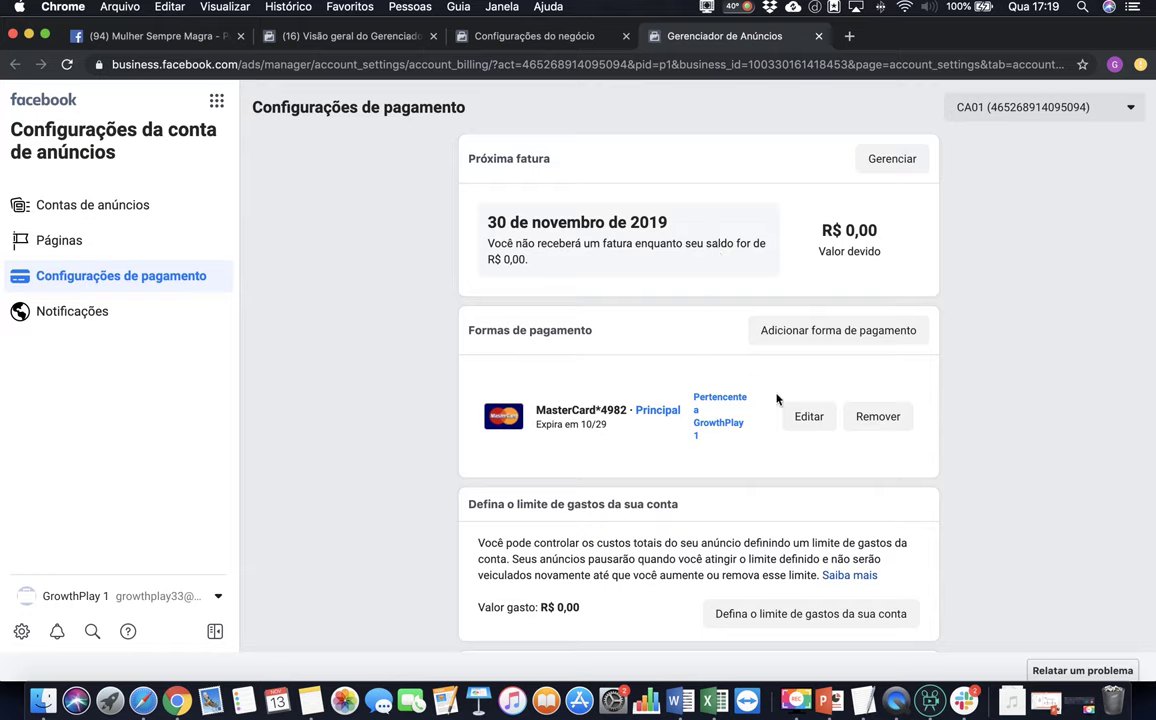
{"action": "left_click", "coordinate": [891, 159]}
{"action": "left_click_drag", "start_coordinate": [485, 321], "coordinate": [447, 320]}
{"action": "left_click", "coordinate": [507, 331]}
{"action": "left_click", "coordinate": [684, 402]}
{"action": "left_click", "coordinate": [164, 36]}
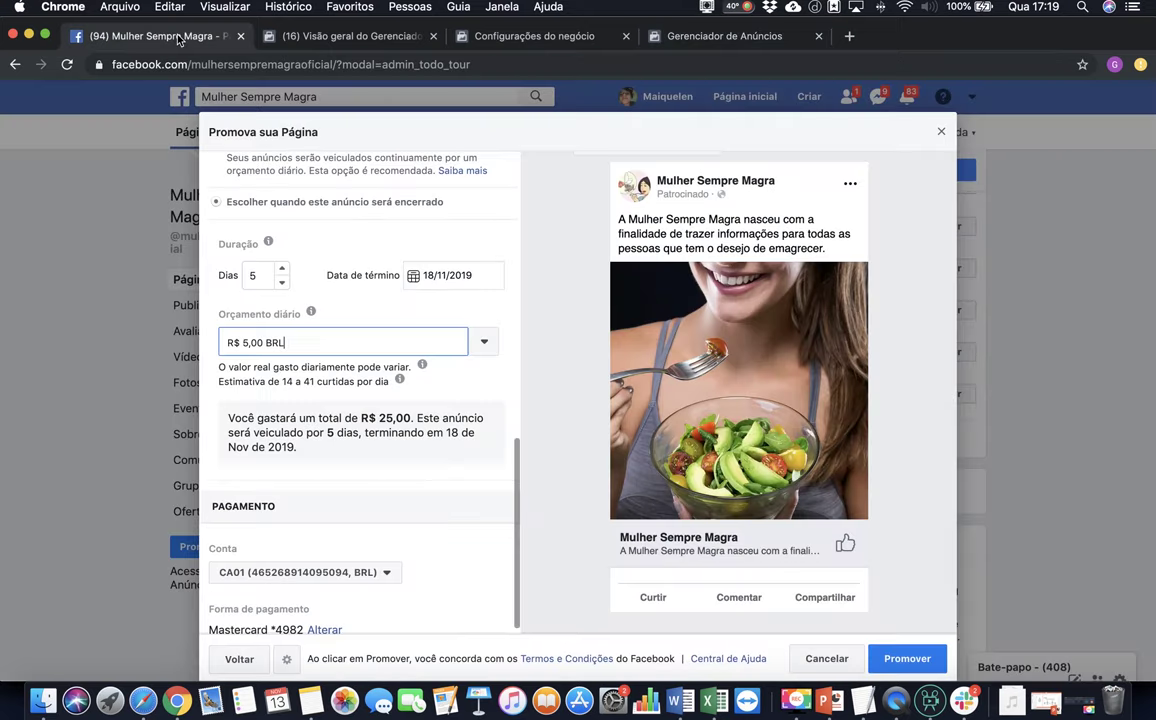
- Set the page promotion's daily budget to R$ 15,00
{"action": "scroll", "coordinate": [475, 511], "scroll_direction": "down", "scroll_amount": 1}
{"action": "scroll", "coordinate": [475, 511], "scroll_direction": "up", "scroll_amount": 2}
{"action": "double_click", "coordinate": [288, 381]}
{"action": "triple_click", "coordinate": [292, 381]}
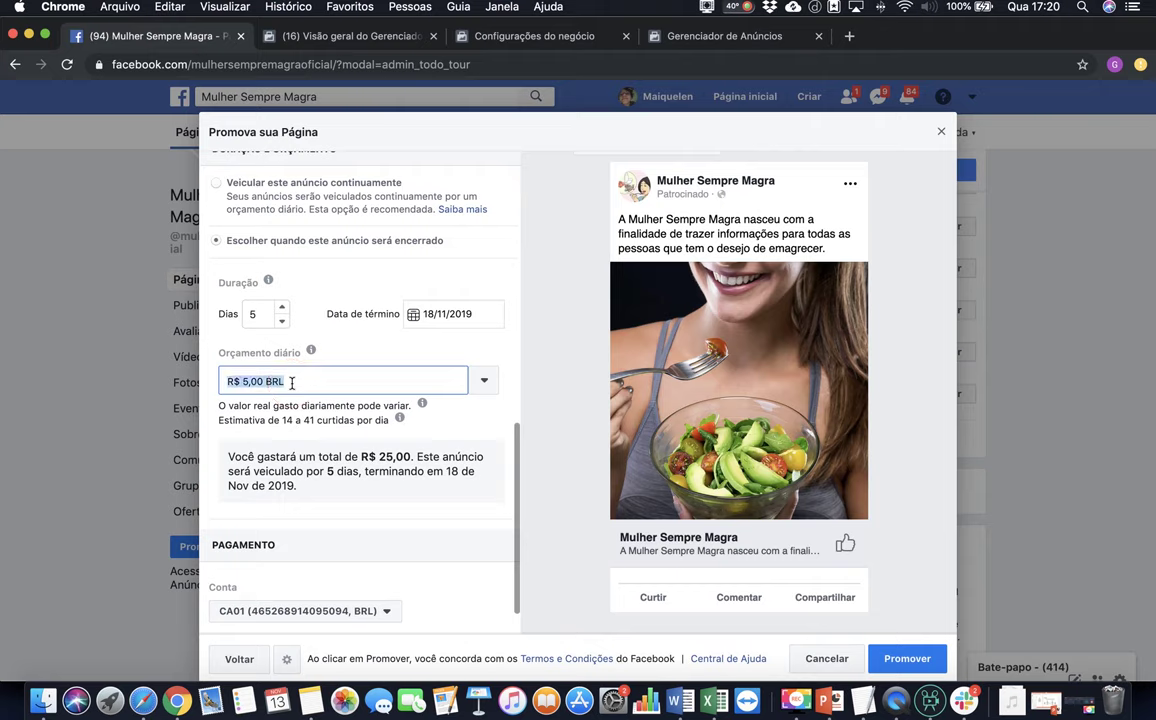
{"action": "type", "text": "15"}
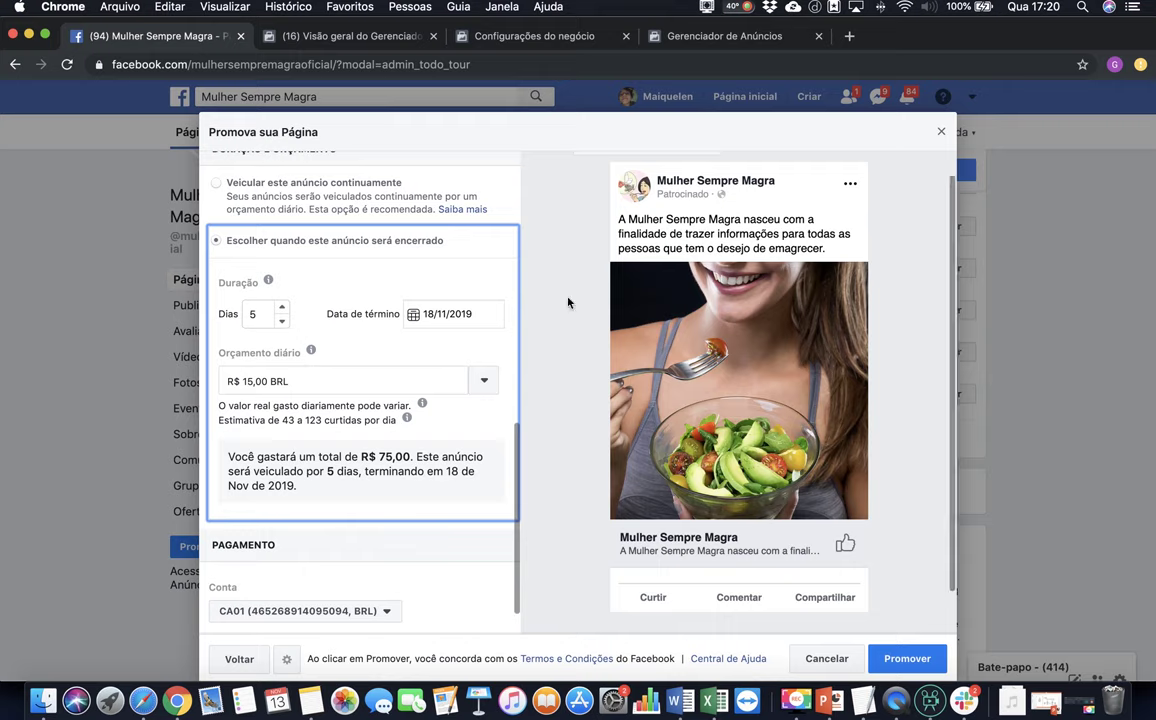
{"action": "left_click", "coordinate": [251, 381]}
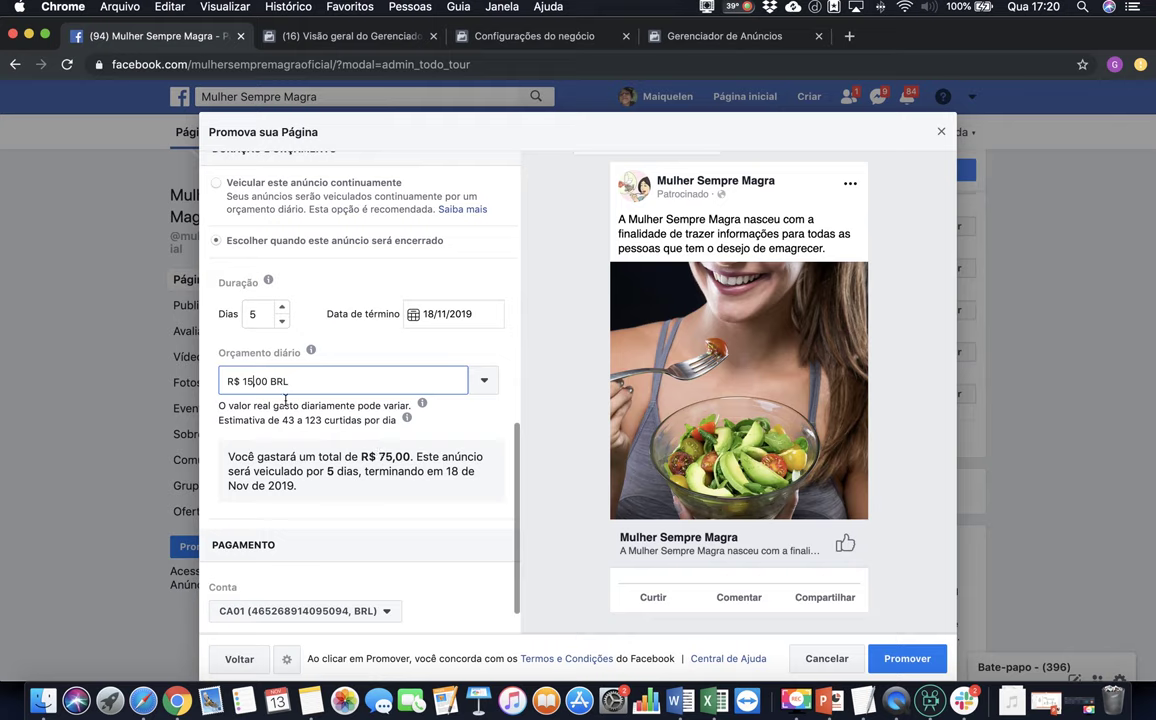
- Compare the new daily budget with ad account CA01's billing limit in the payment settings, leaving the limit unaltered
{"action": "left_click", "coordinate": [702, 40]}
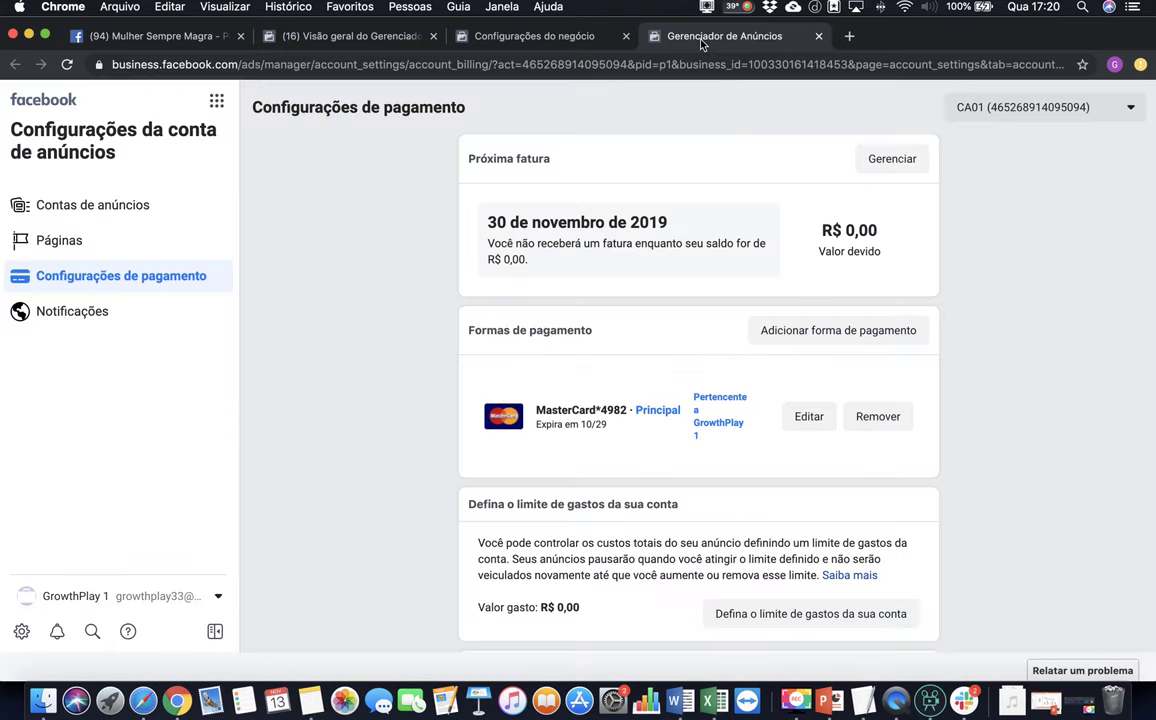
{"action": "left_click", "coordinate": [163, 38]}
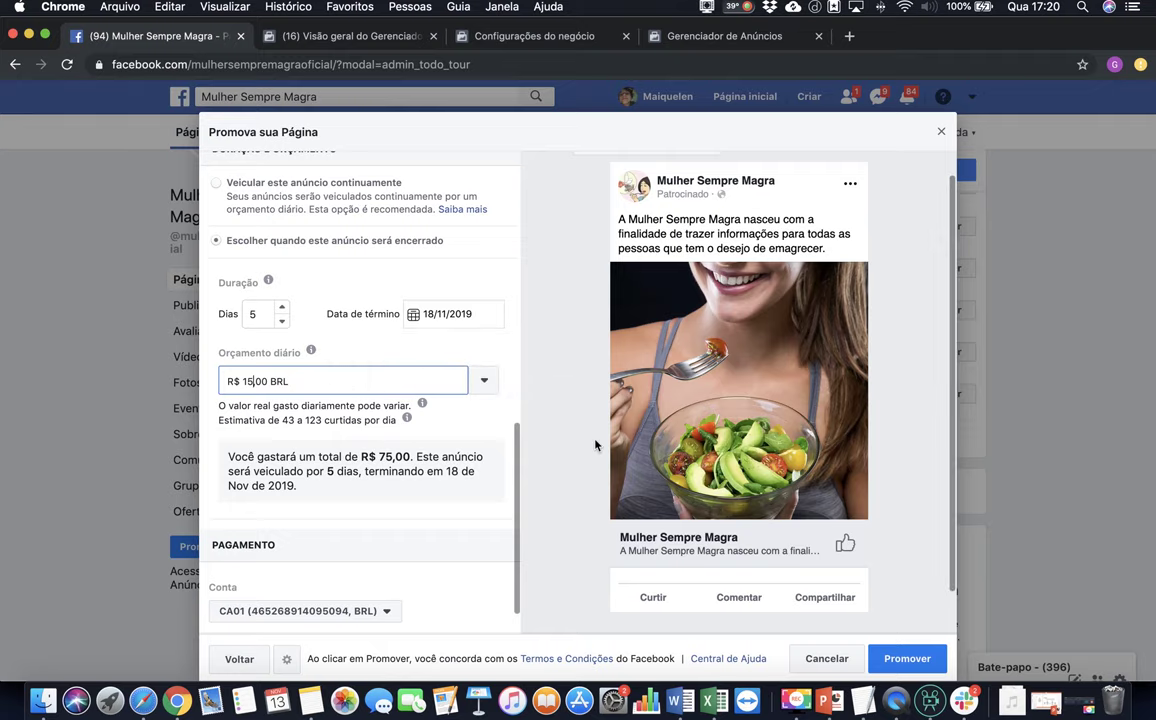
{"action": "left_click", "coordinate": [660, 36]}
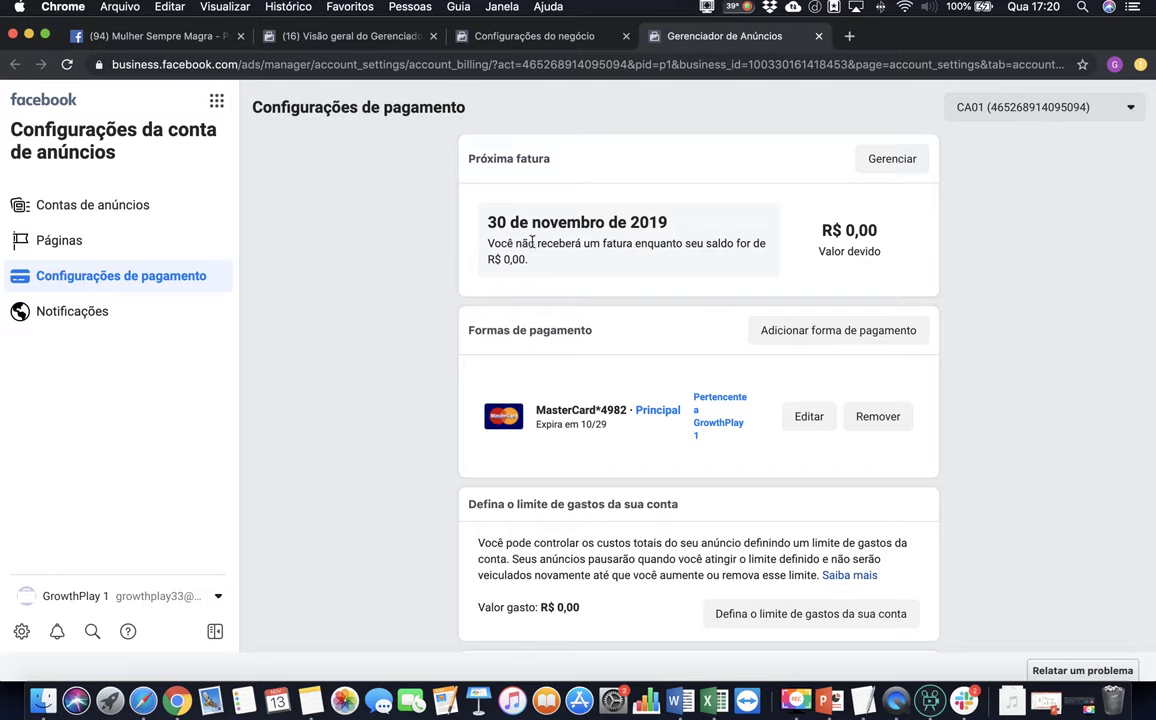
{"action": "left_click", "coordinate": [891, 160]}
{"action": "left_click", "coordinate": [802, 236]}
{"action": "left_click", "coordinate": [891, 159]}
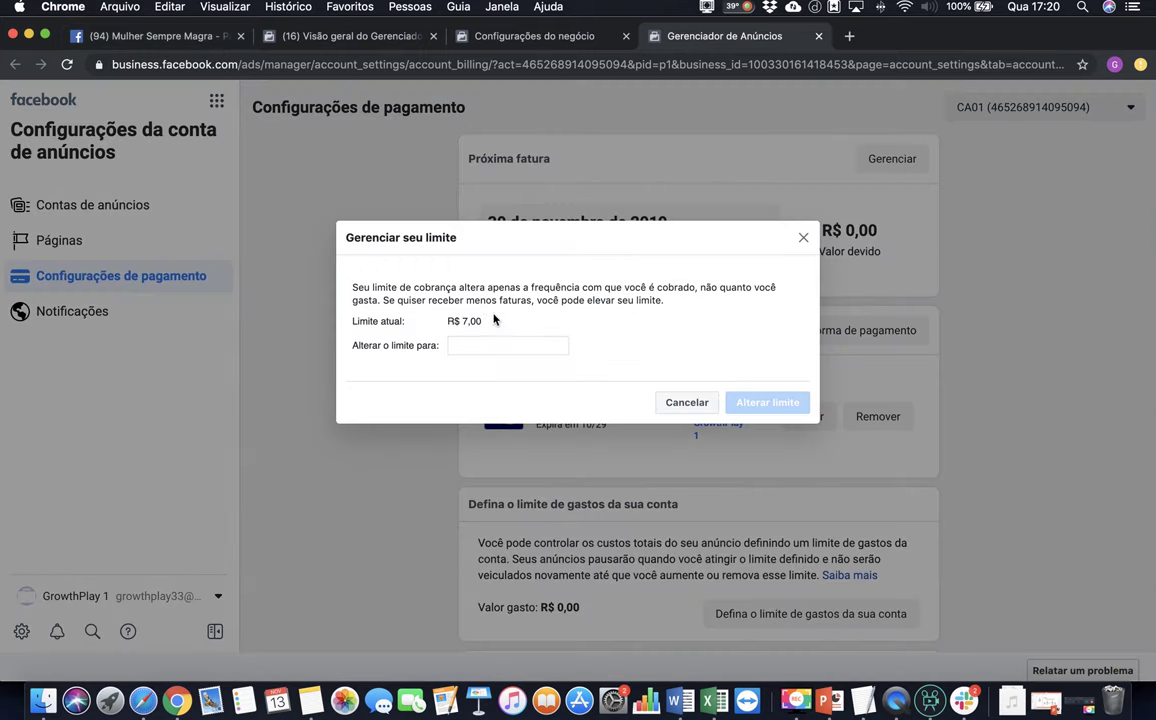
{"action": "left_click_drag", "start_coordinate": [493, 321], "coordinate": [447, 321]}
{"action": "left_click", "coordinate": [452, 321]}
{"action": "left_click_drag", "start_coordinate": [452, 321], "coordinate": [488, 322]}
{"action": "left_click", "coordinate": [490, 323]}
{"action": "left_click_drag", "start_coordinate": [491, 323], "coordinate": [448, 321]}
{"action": "left_click", "coordinate": [680, 341]}
{"action": "left_click", "coordinate": [687, 402]}
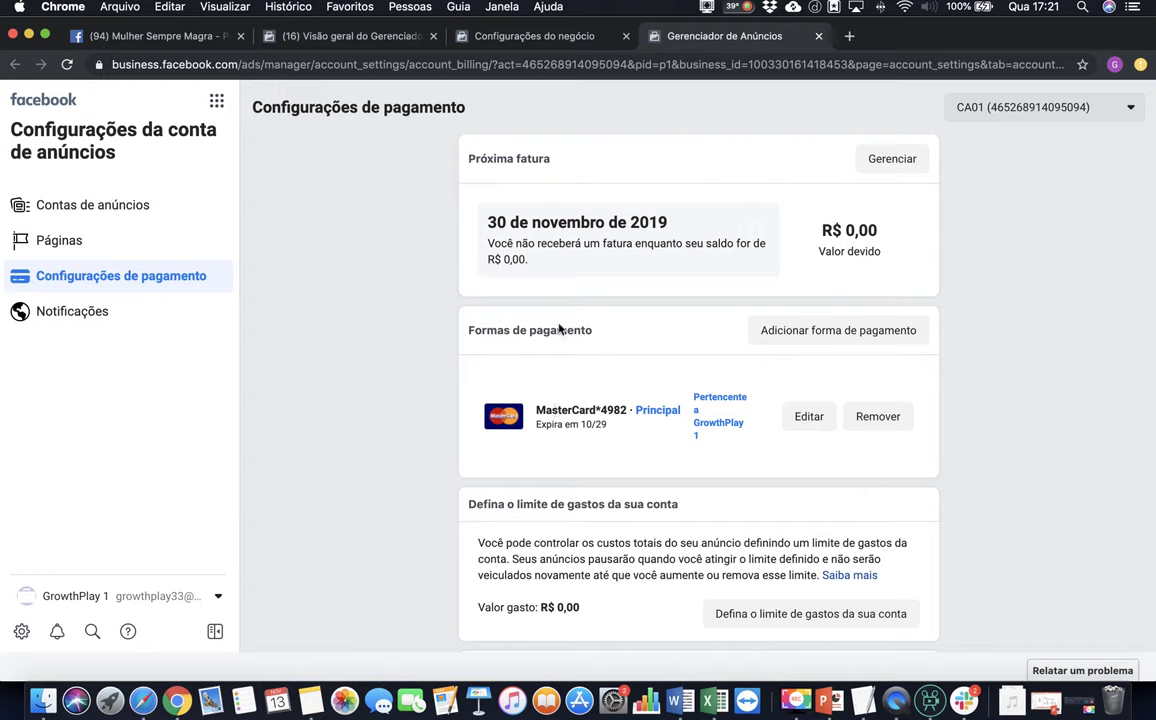
- Review the promotion's duration, daily budget, total spend, payment account and ad preview on the Mulher Sempre Magra page
{"action": "left_click", "coordinate": [177, 40]}
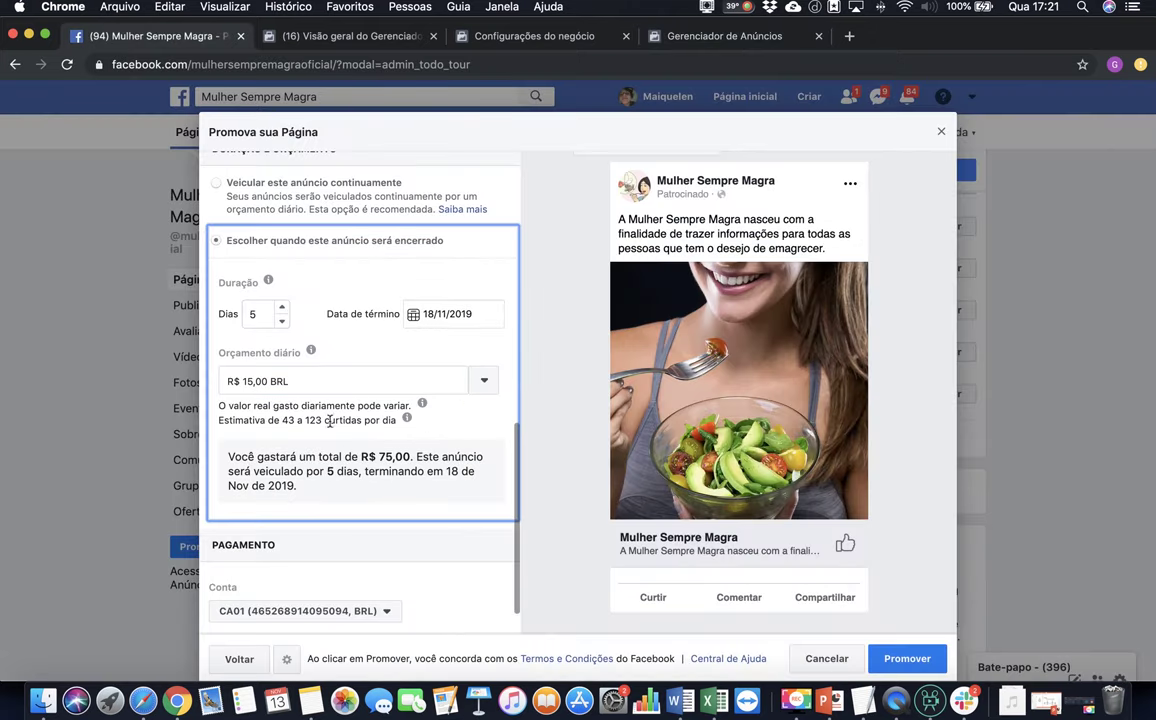
{"action": "scroll", "coordinate": [539, 361], "scroll_direction": "down", "scroll_amount": 1}
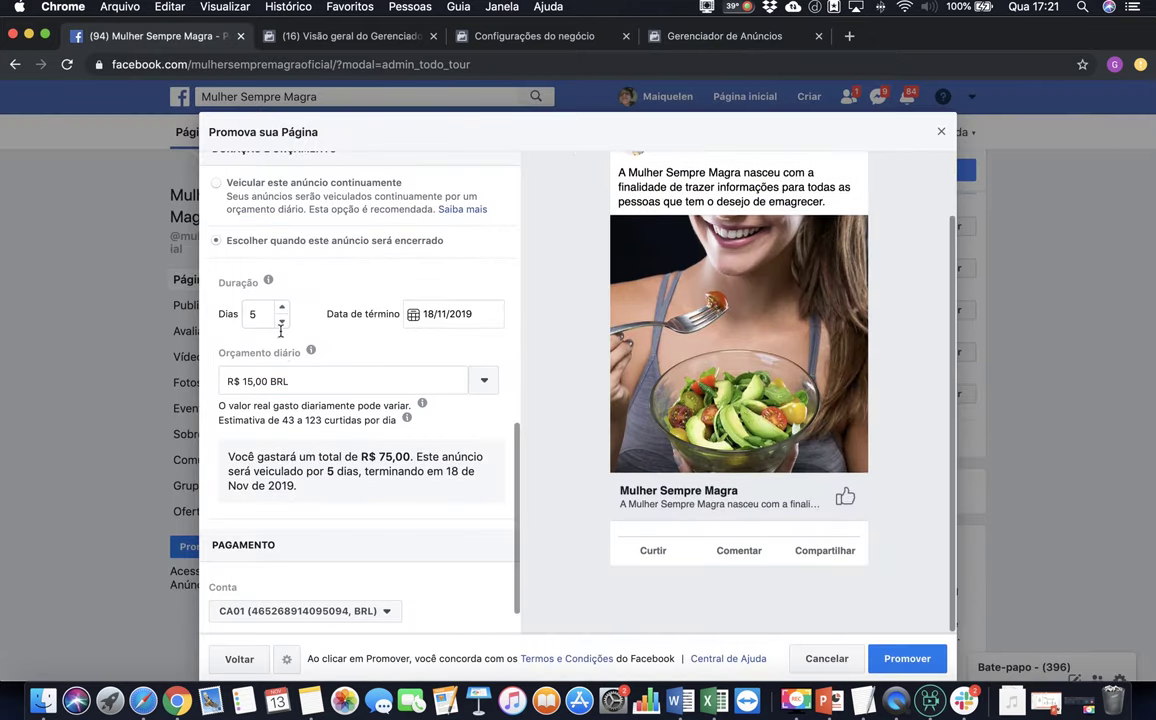
{"action": "scroll", "coordinate": [280, 320], "scroll_direction": "down", "scroll_amount": 1}
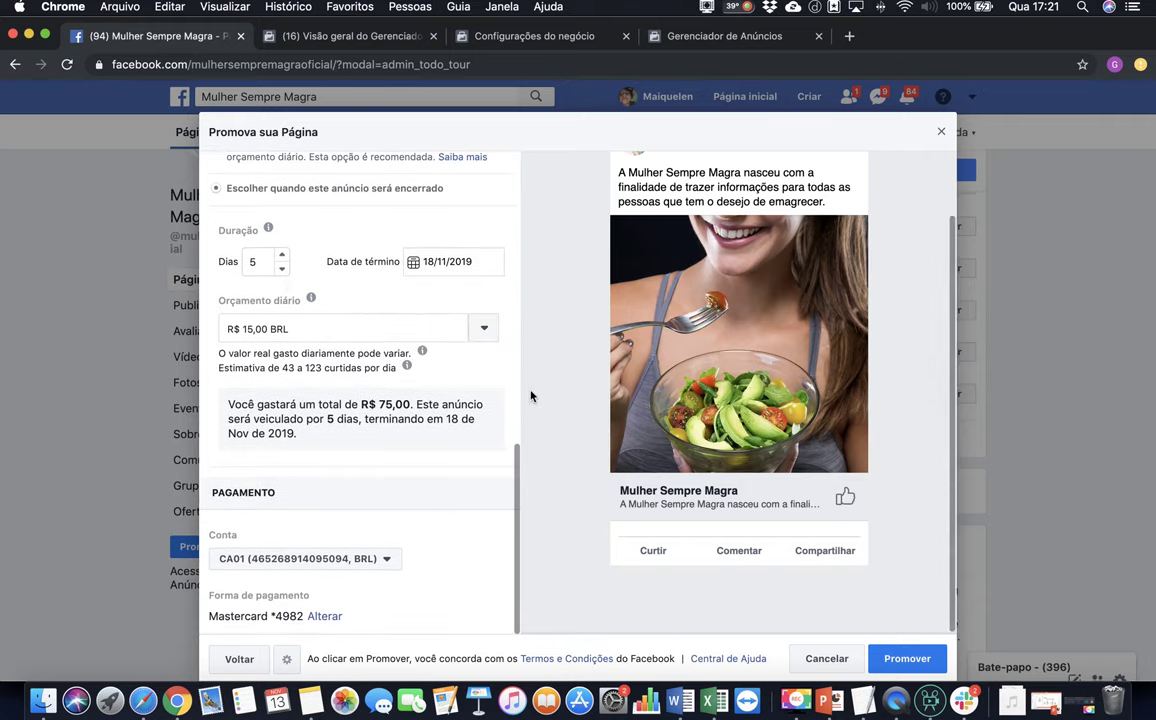
{"action": "scroll", "coordinate": [530, 396], "scroll_direction": "up", "scroll_amount": 2}
{"action": "scroll", "coordinate": [530, 396], "scroll_direction": "down", "scroll_amount": 1}
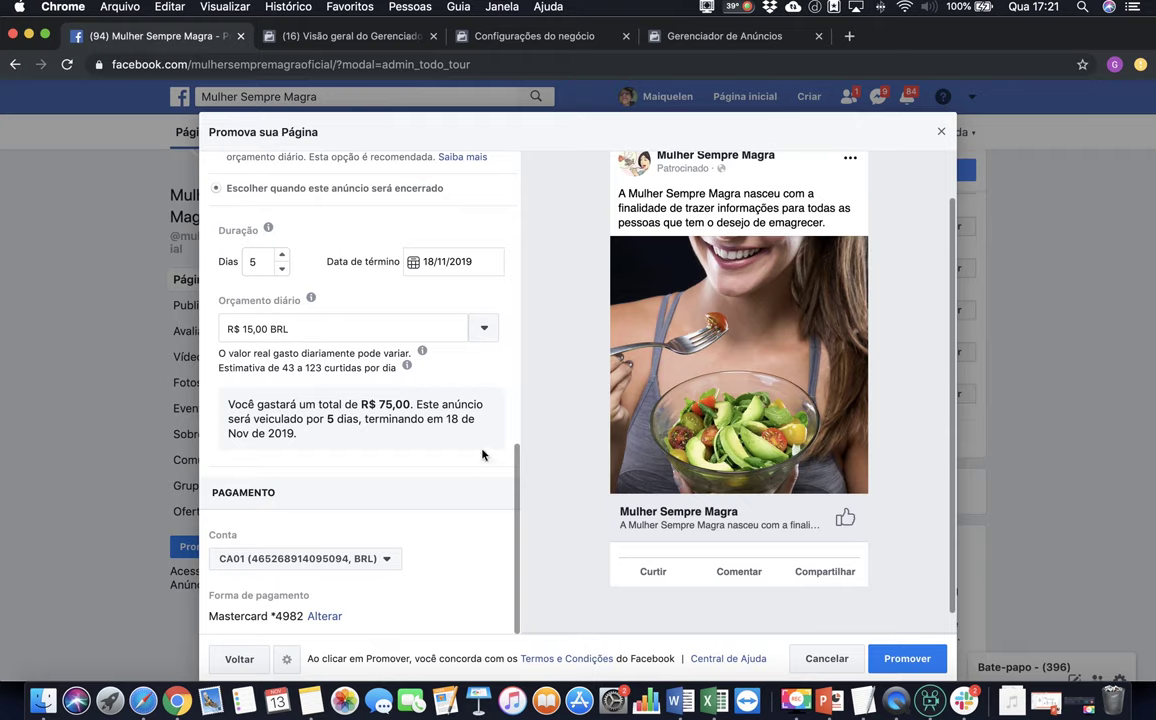
{"action": "left_click", "coordinate": [402, 403]}
{"action": "left_click", "coordinate": [408, 401]}
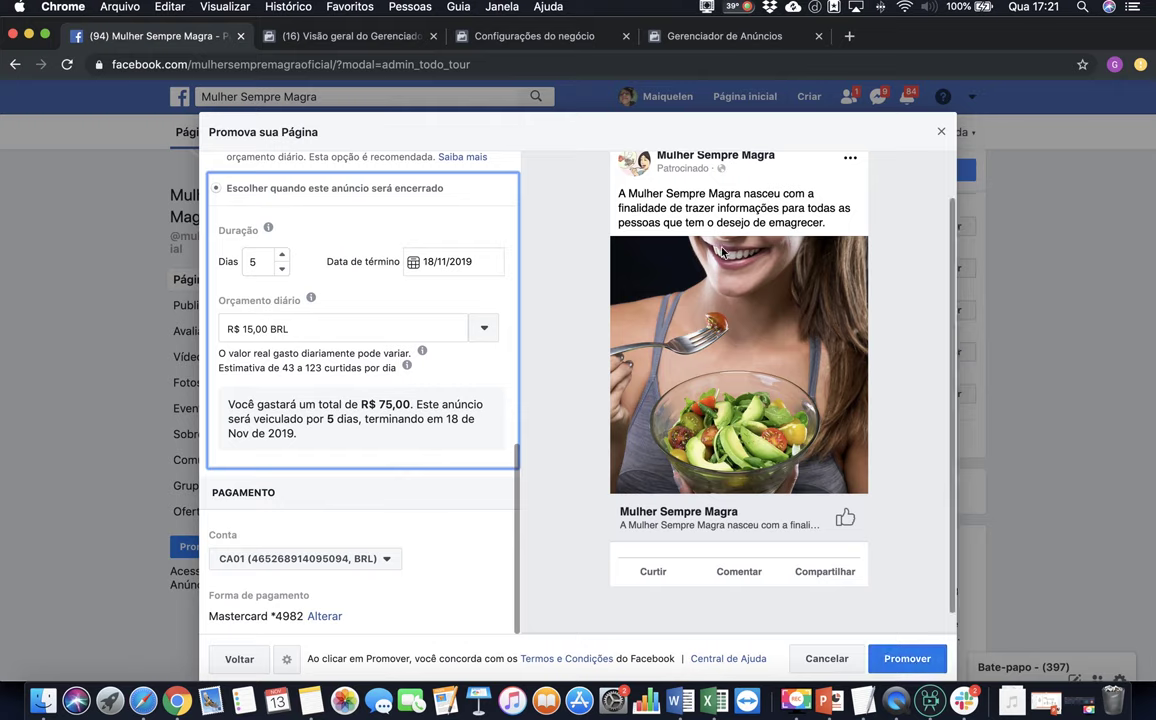
{"action": "scroll", "coordinate": [684, 330], "scroll_direction": "up", "scroll_amount": 2}
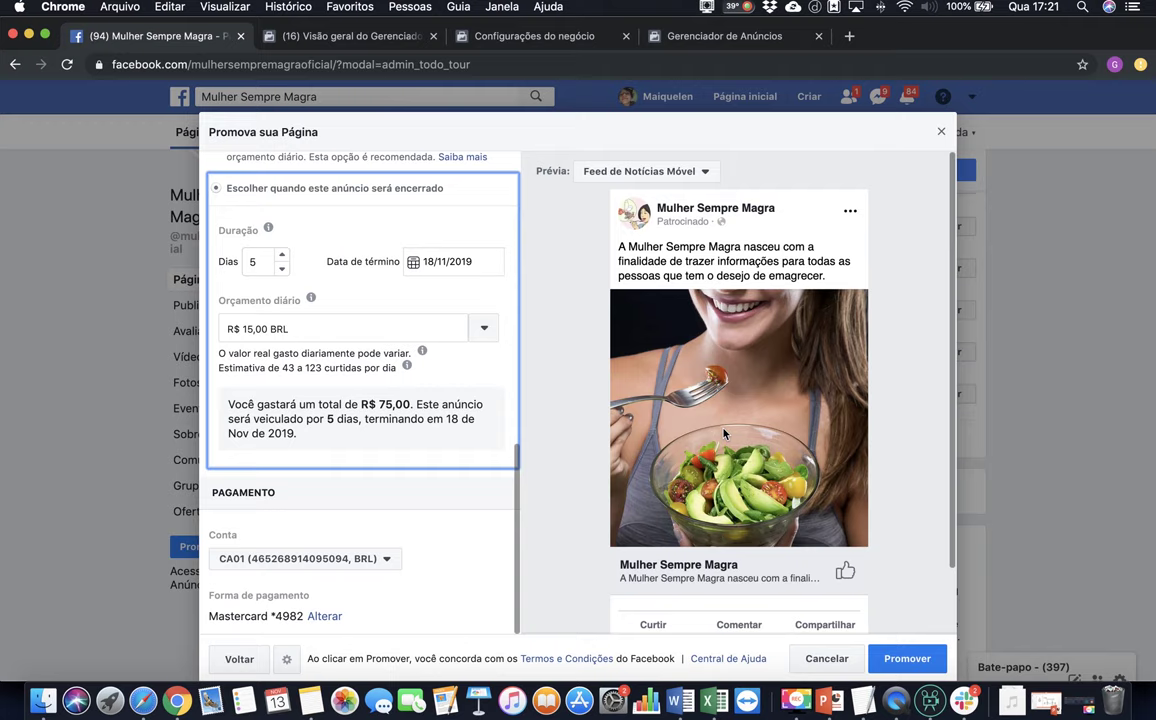
{"action": "left_click", "coordinate": [685, 45]}
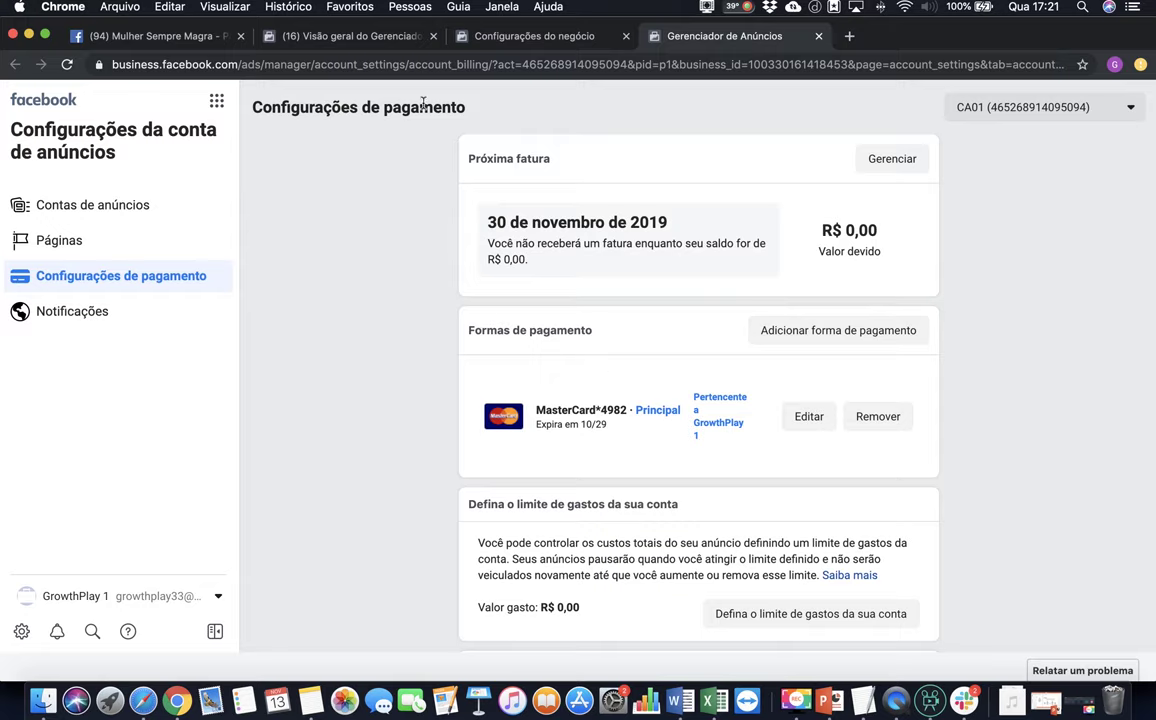
{"action": "left_click", "coordinate": [320, 36]}
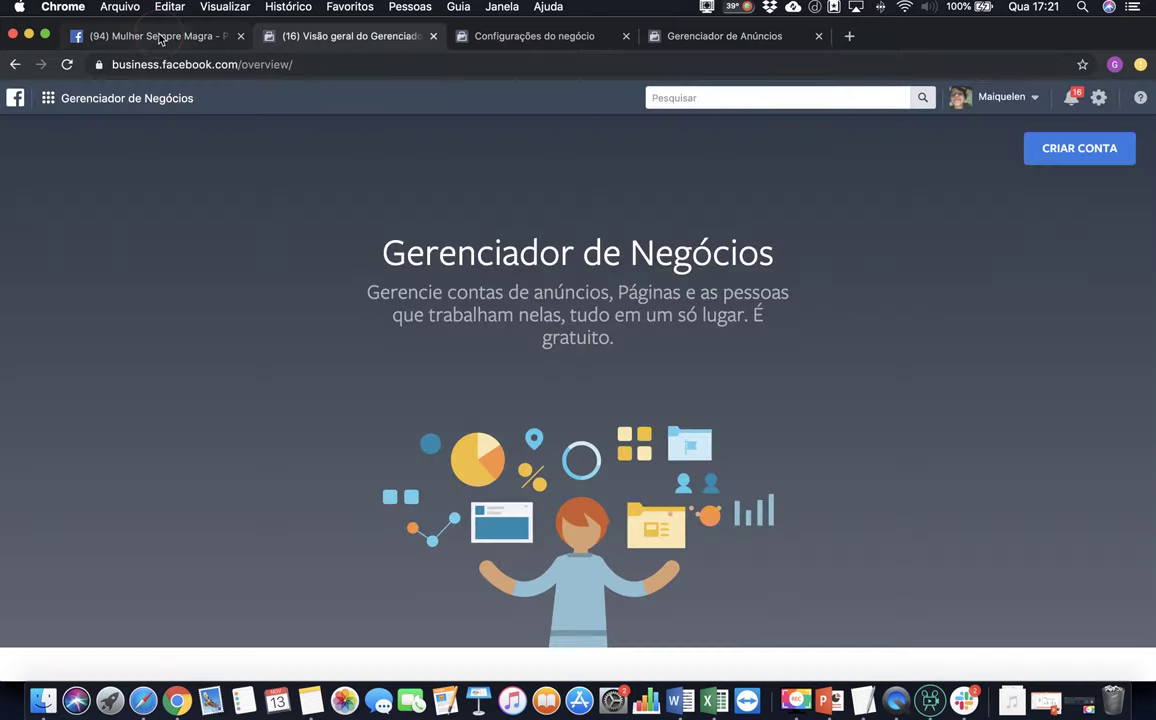
{"action": "left_click", "coordinate": [160, 37]}
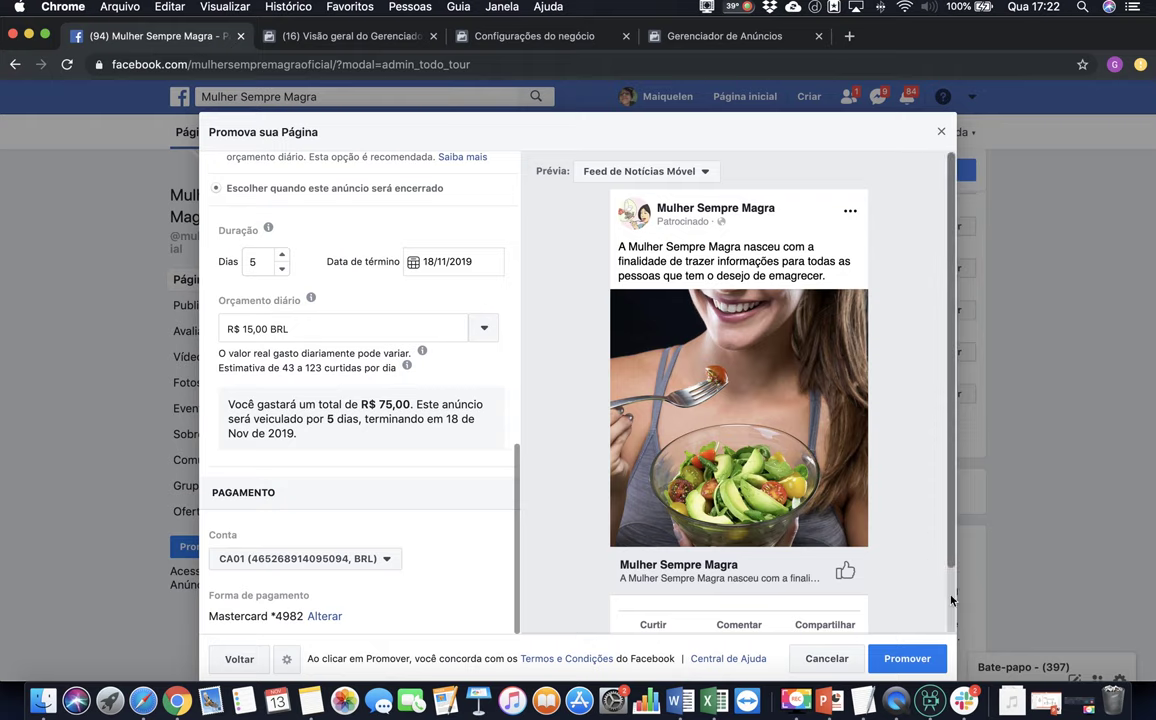
- Submit the Mulher Sempre Magra page promotion for publishing
{"action": "scroll", "coordinate": [950, 552], "scroll_direction": "down", "scroll_amount": 2}
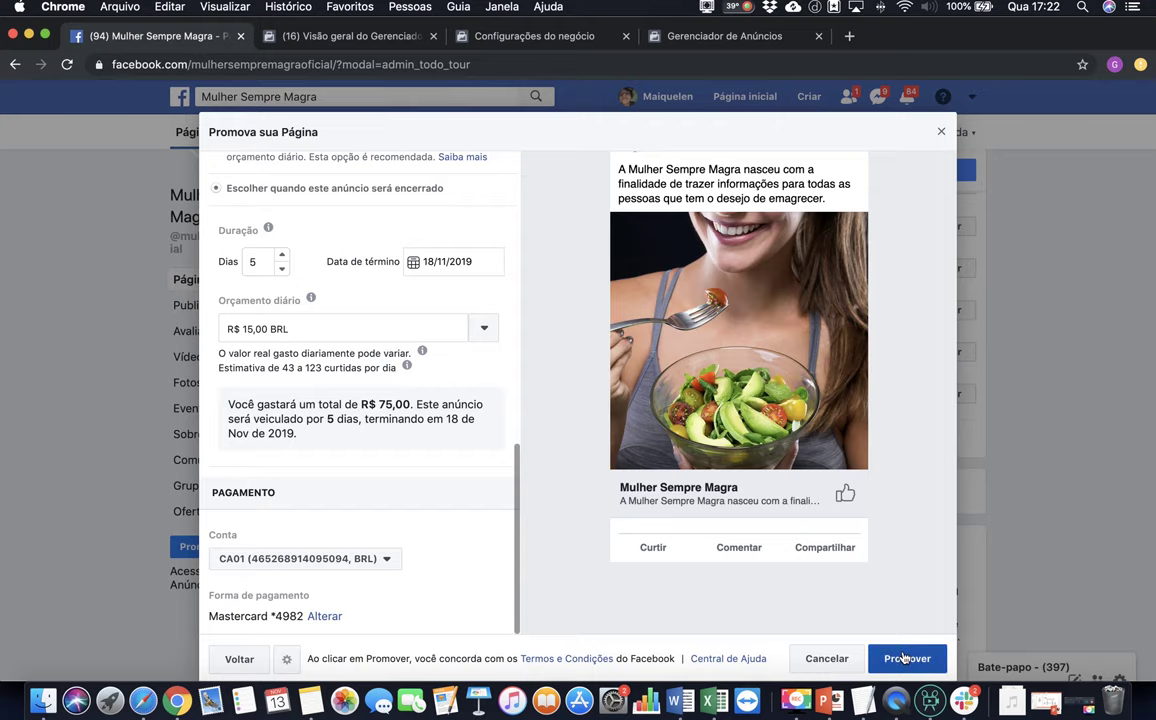
{"action": "left_click", "coordinate": [899, 662]}
{"action": "left_click", "coordinate": [905, 660]}
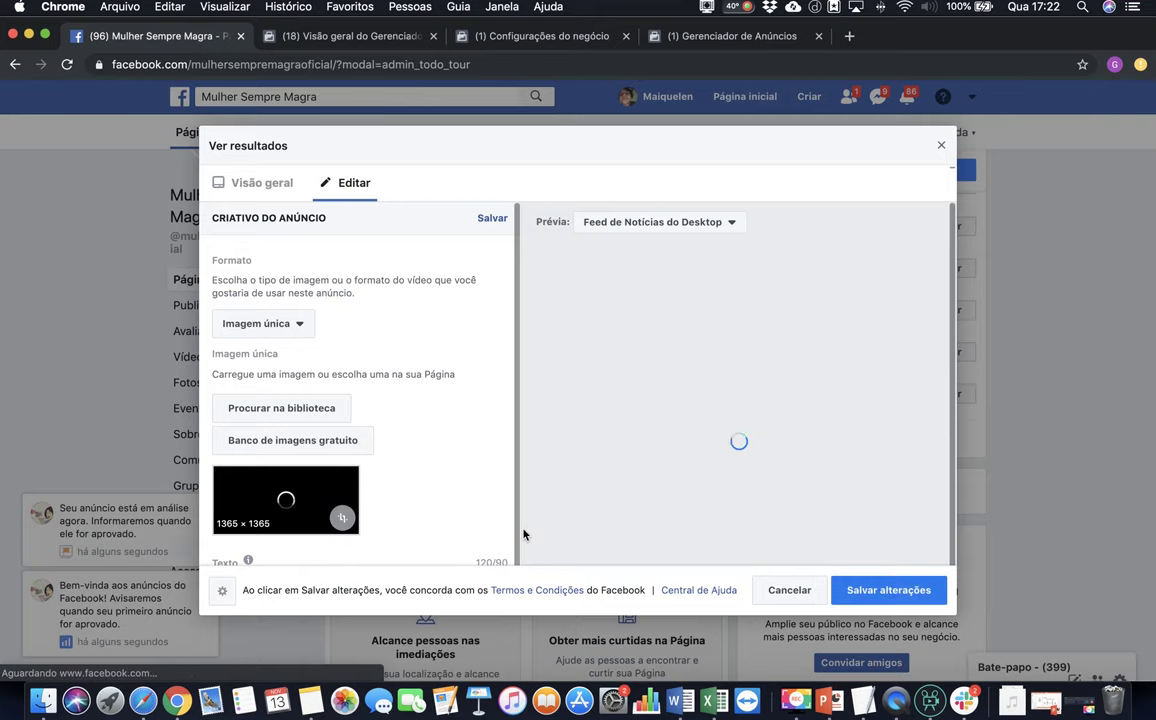
- Try to save the submitted ad from its edit view, and close the results window
{"action": "scroll", "coordinate": [862, 422], "scroll_direction": "up", "scroll_amount": 3}
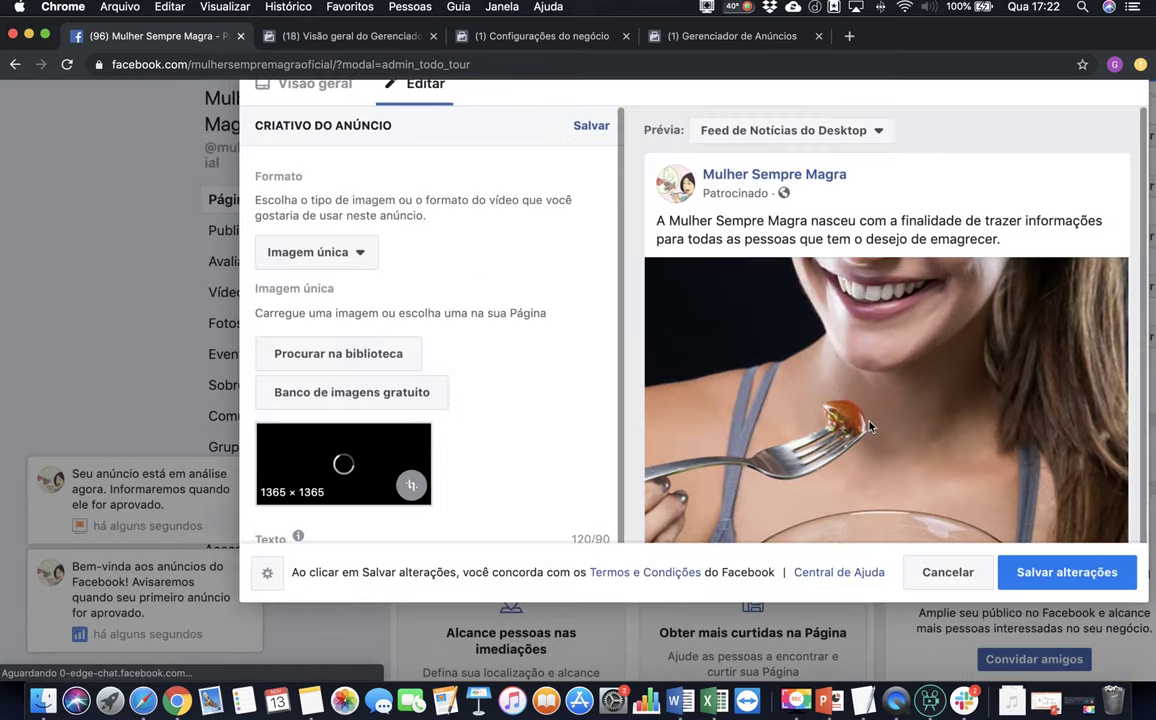
{"action": "scroll", "coordinate": [868, 427], "scroll_direction": "down", "scroll_amount": 3}
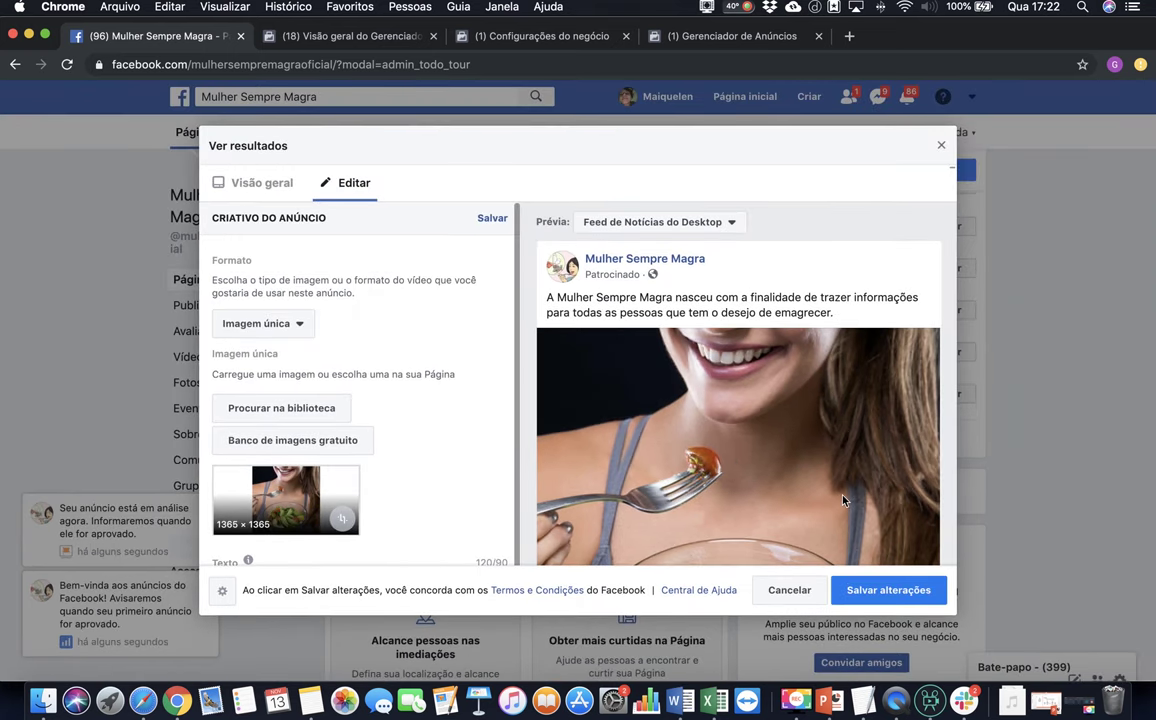
{"action": "left_click", "coordinate": [853, 588]}
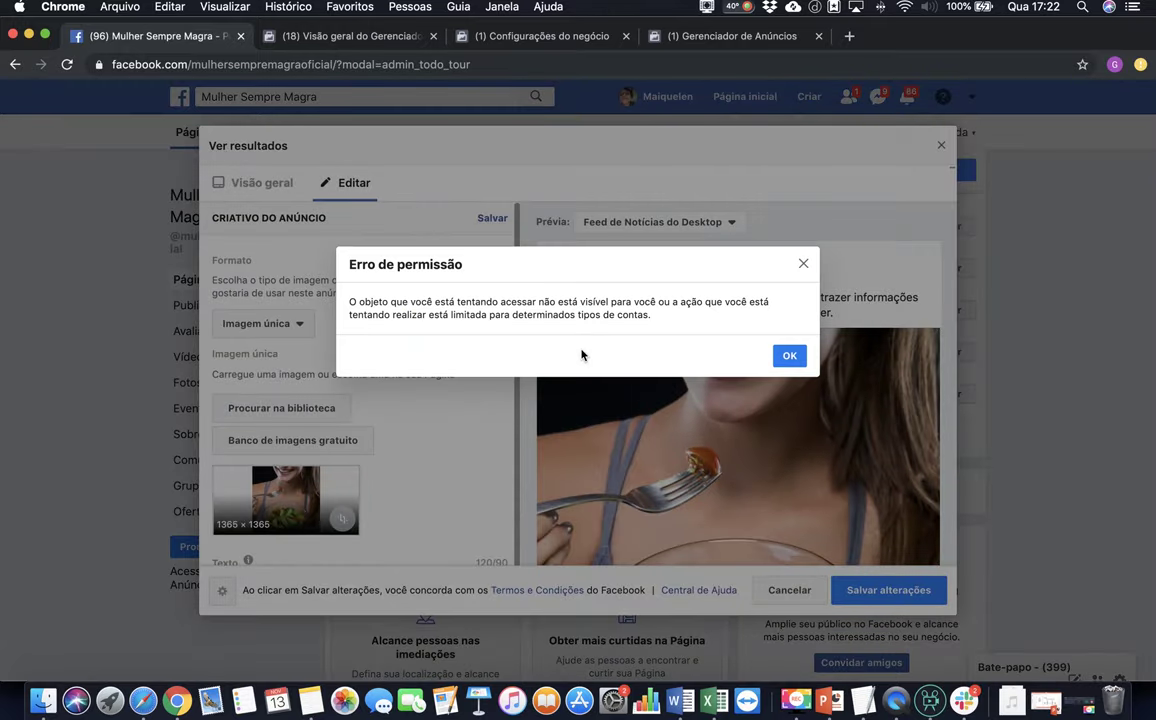
{"action": "left_click", "coordinate": [780, 355]}
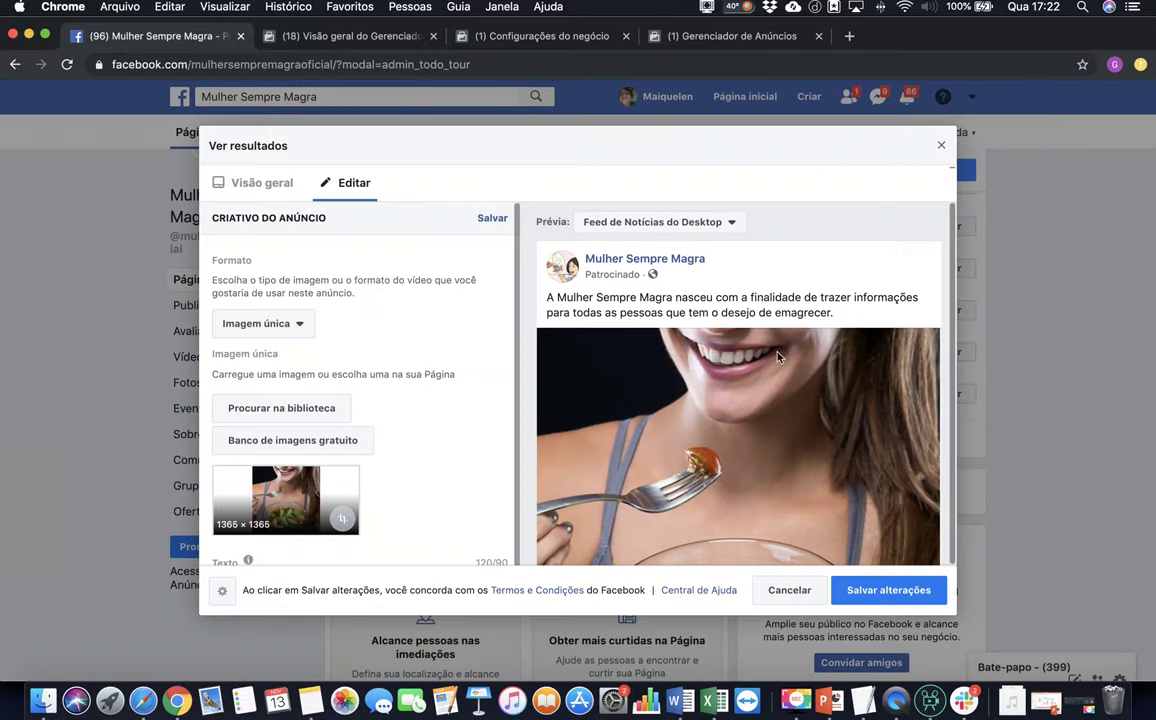
{"action": "left_click", "coordinate": [942, 146]}
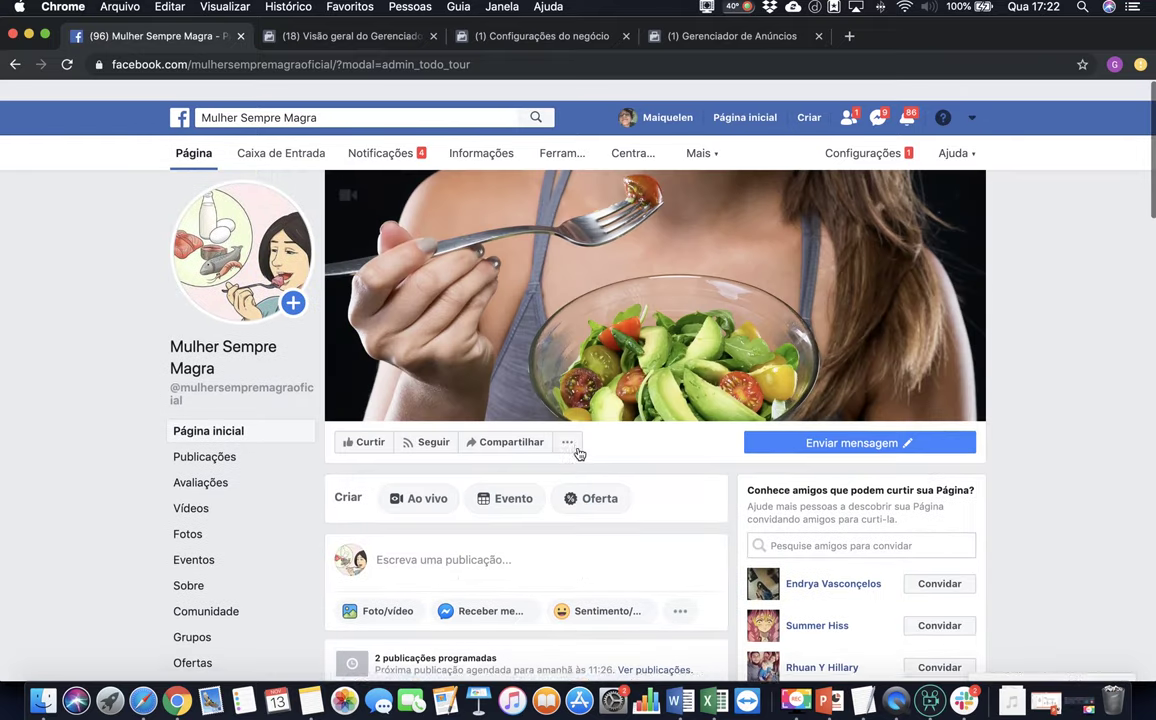
- Reload the Mulher Sempre Magra page and check the notifications about the submitted ad's review
{"action": "key", "text": "super+r"}
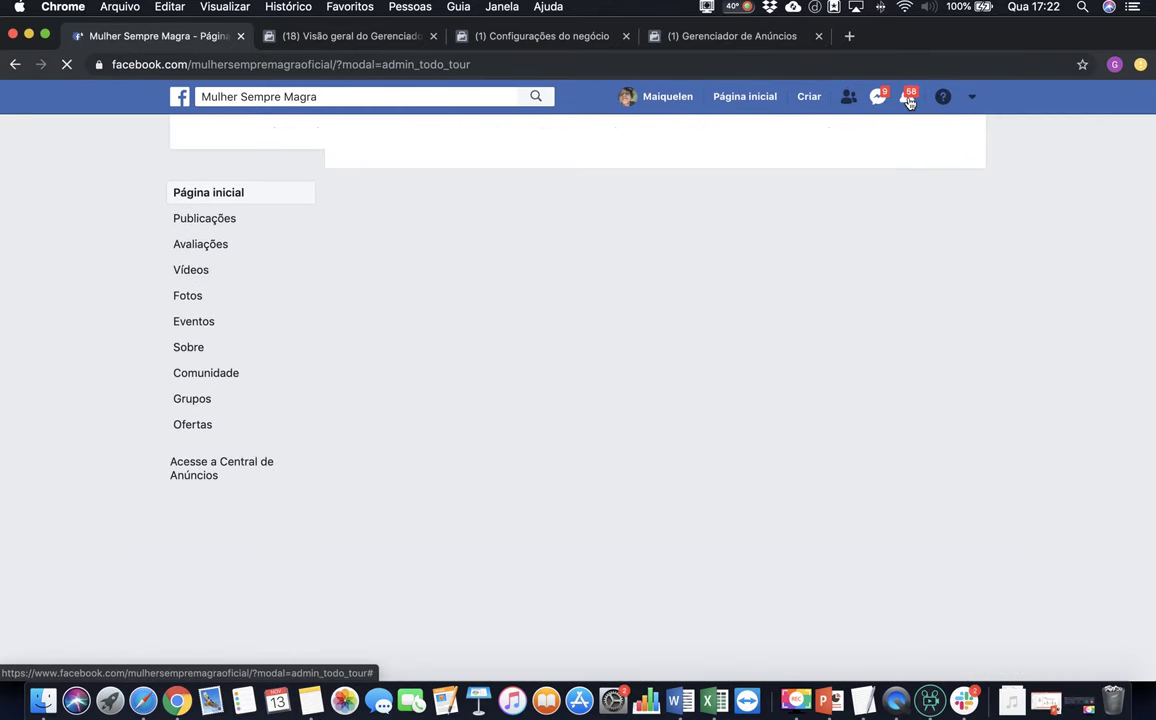
{"action": "left_click", "coordinate": [909, 100]}
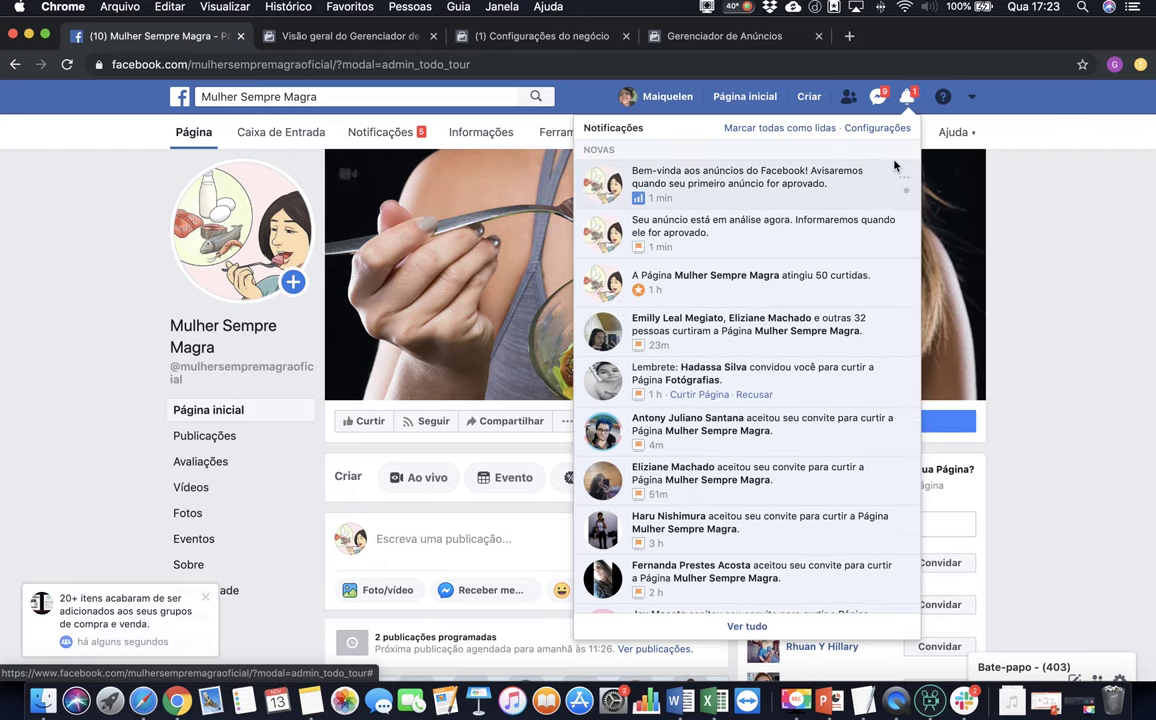
{"action": "left_click", "coordinate": [909, 96]}
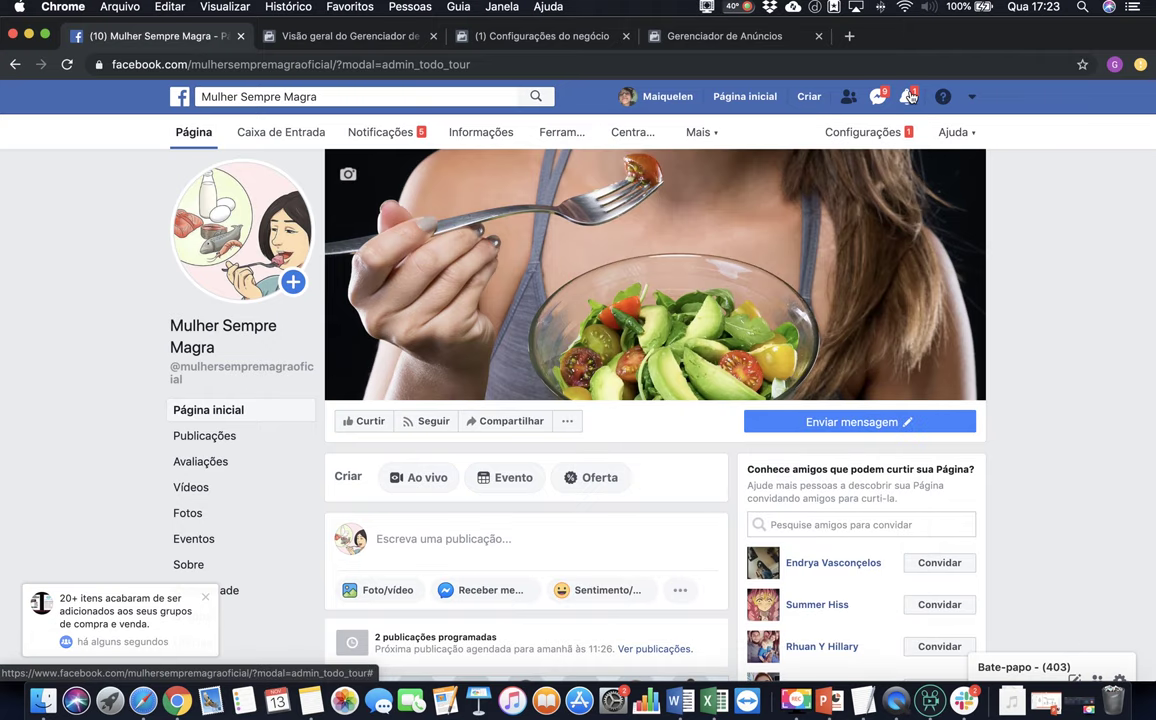
{"action": "left_click", "coordinate": [909, 96]}
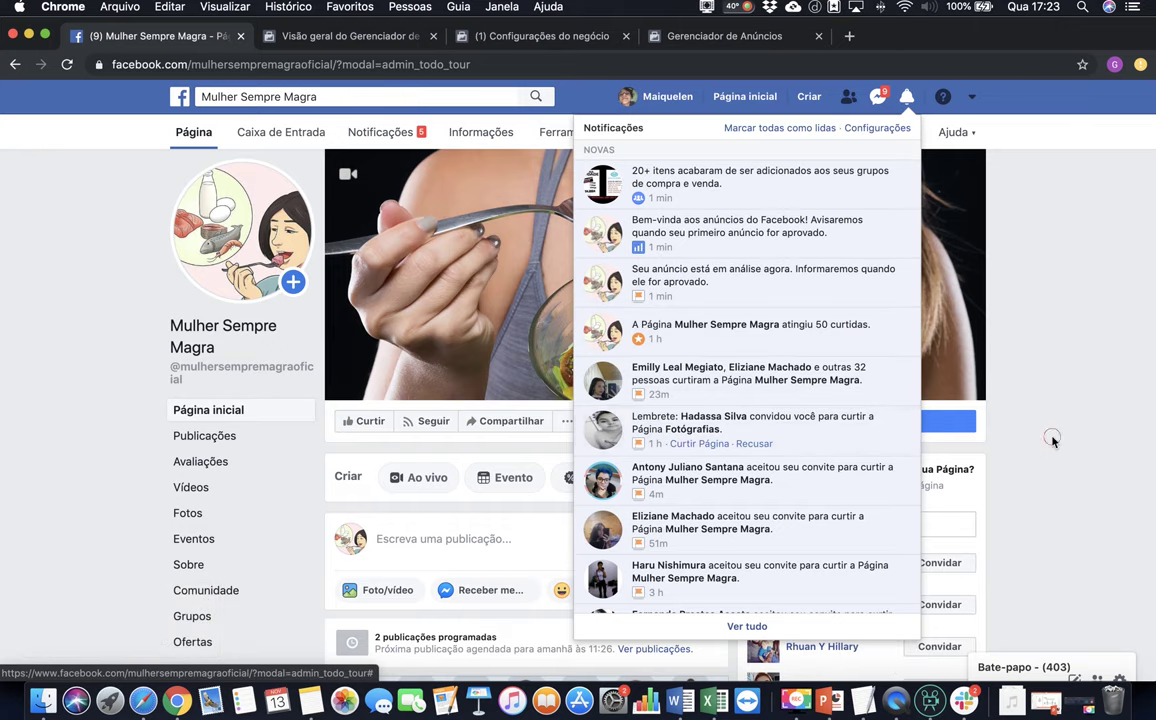
{"action": "left_click", "coordinate": [978, 442]}
{"action": "scroll", "coordinate": [842, 563], "scroll_direction": "down", "scroll_amount": 3}
{"action": "scroll", "coordinate": [849, 560], "scroll_direction": "up", "scroll_amount": 2}
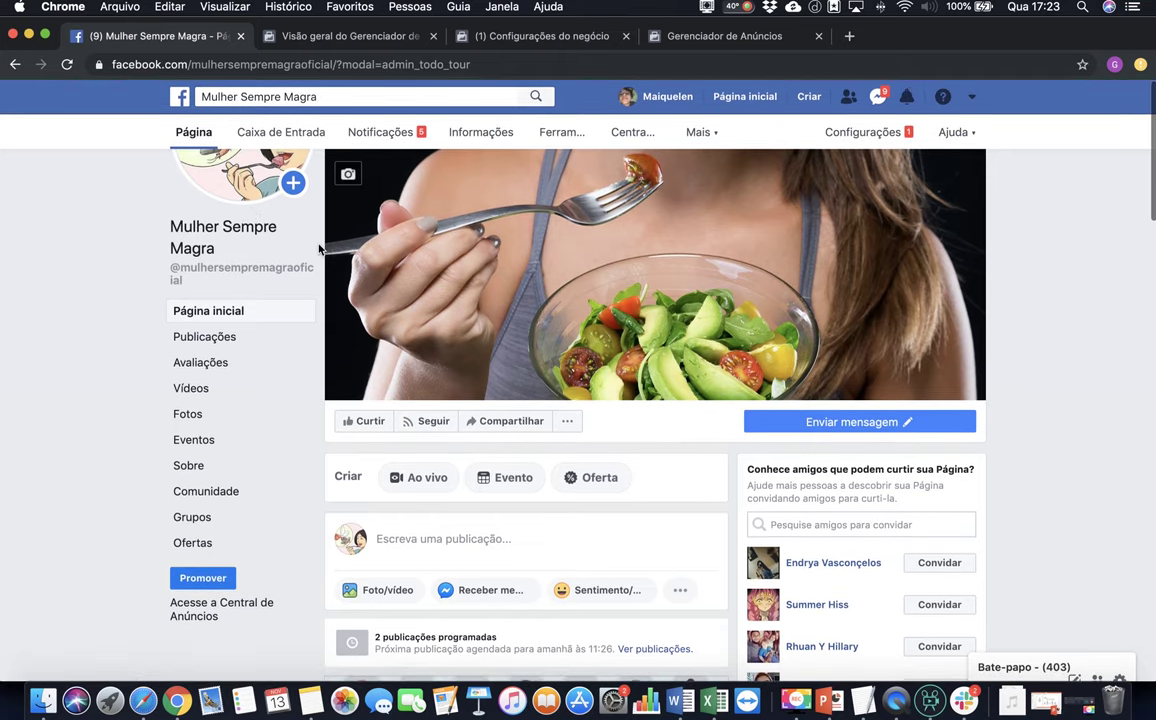
- Return to the business settings and choose the GrowthPlay 1 business from the account switcher
{"action": "left_click", "coordinate": [371, 40]}
{"action": "left_click", "coordinate": [480, 36]}
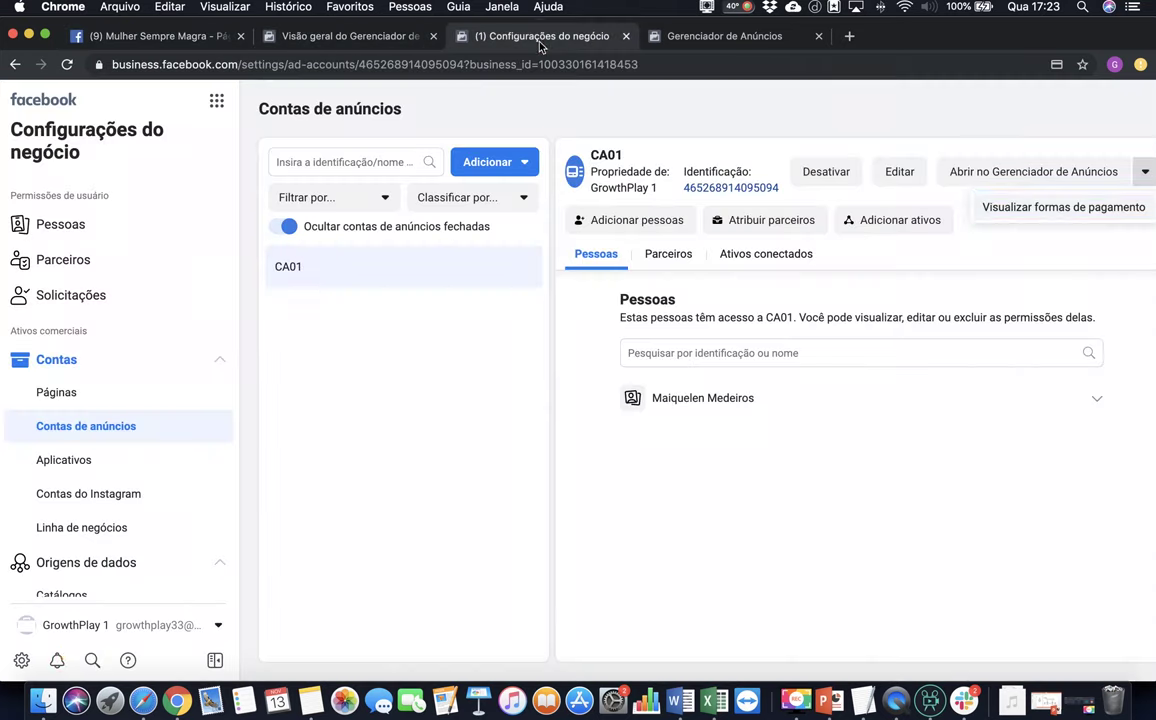
{"action": "left_click", "coordinate": [370, 325]}
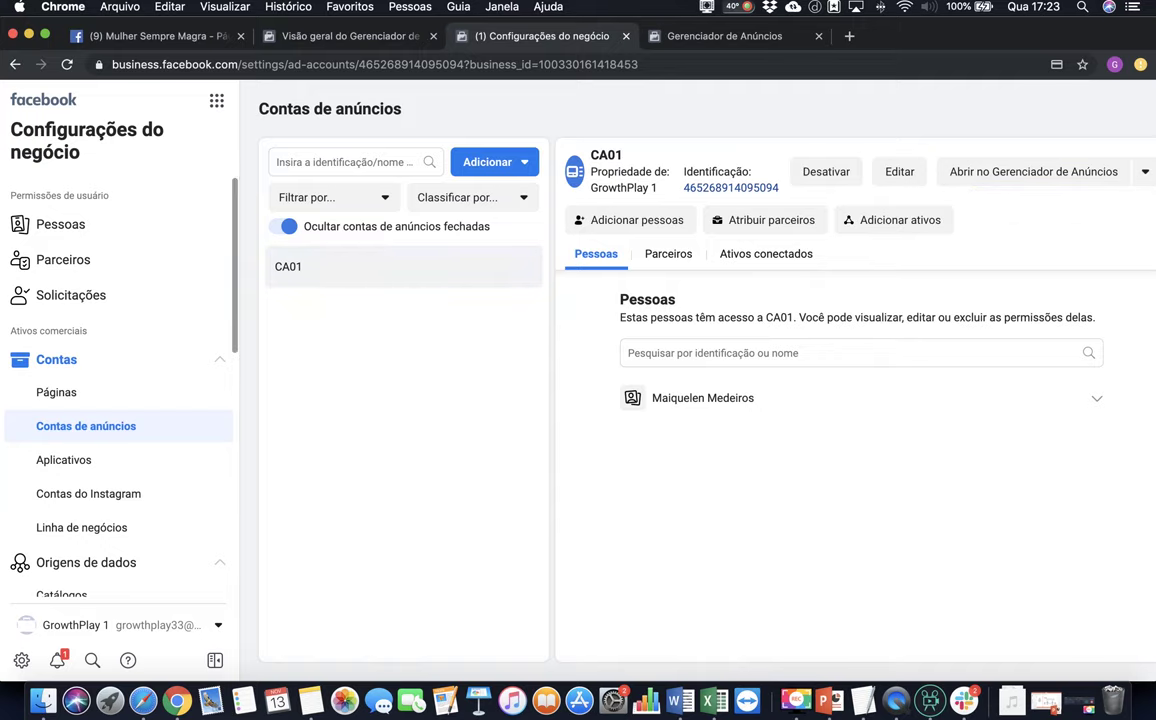
{"action": "left_click", "coordinate": [157, 625]}
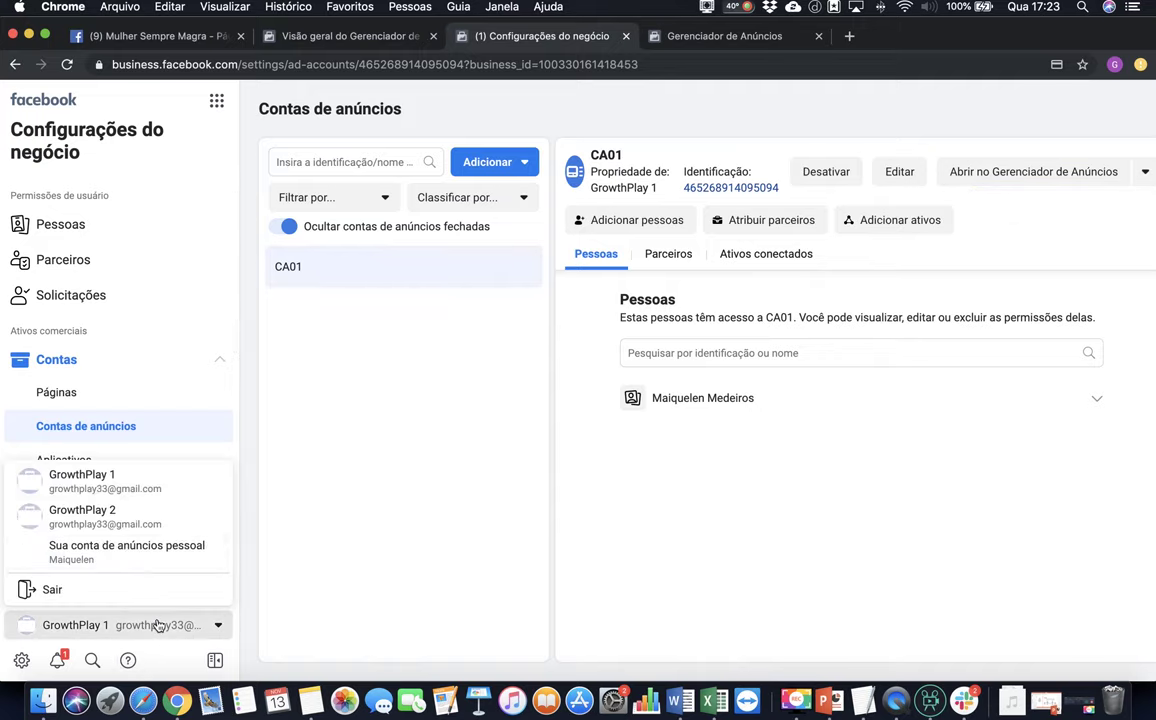
{"action": "left_click", "coordinate": [97, 478]}
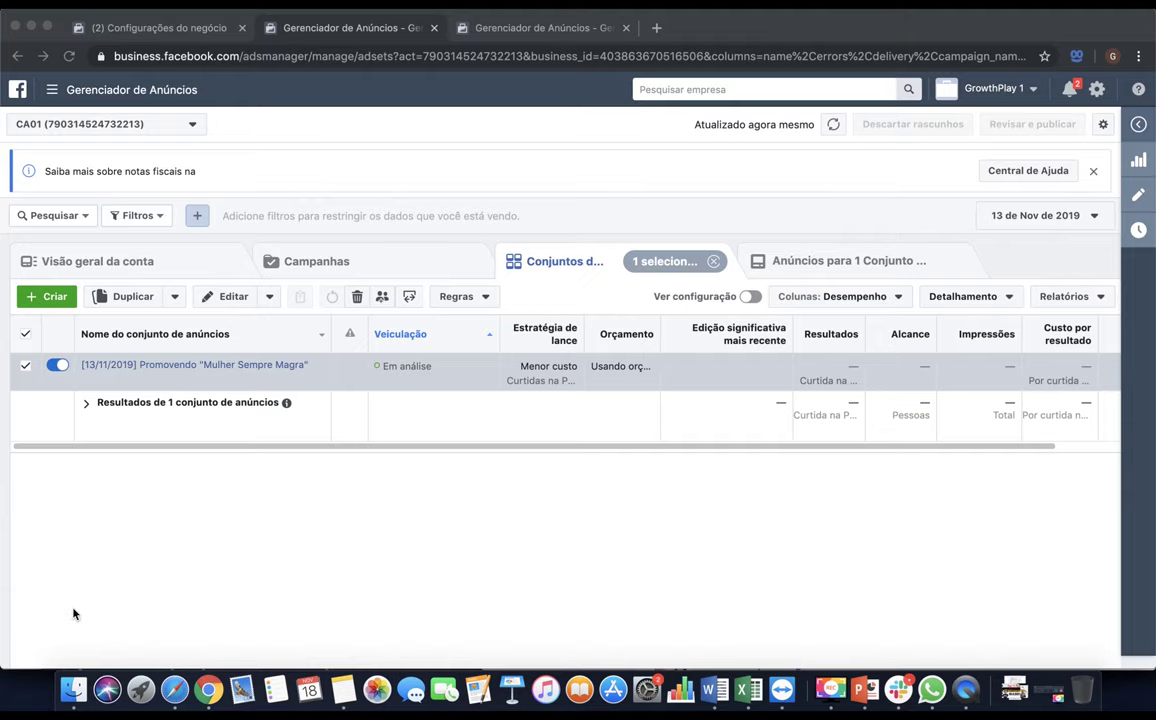
{"action": "left_click", "coordinate": [561, 453]}
{"action": "left_click_drag", "start_coordinate": [537, 452], "coordinate": [471, 456]}
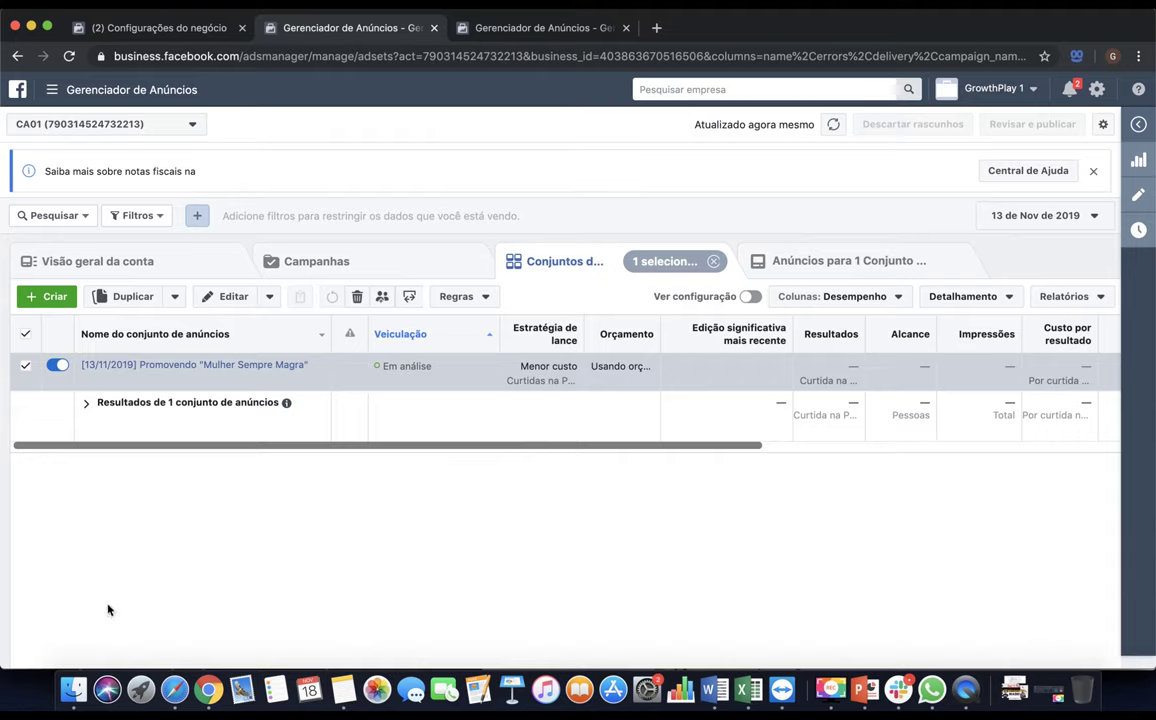